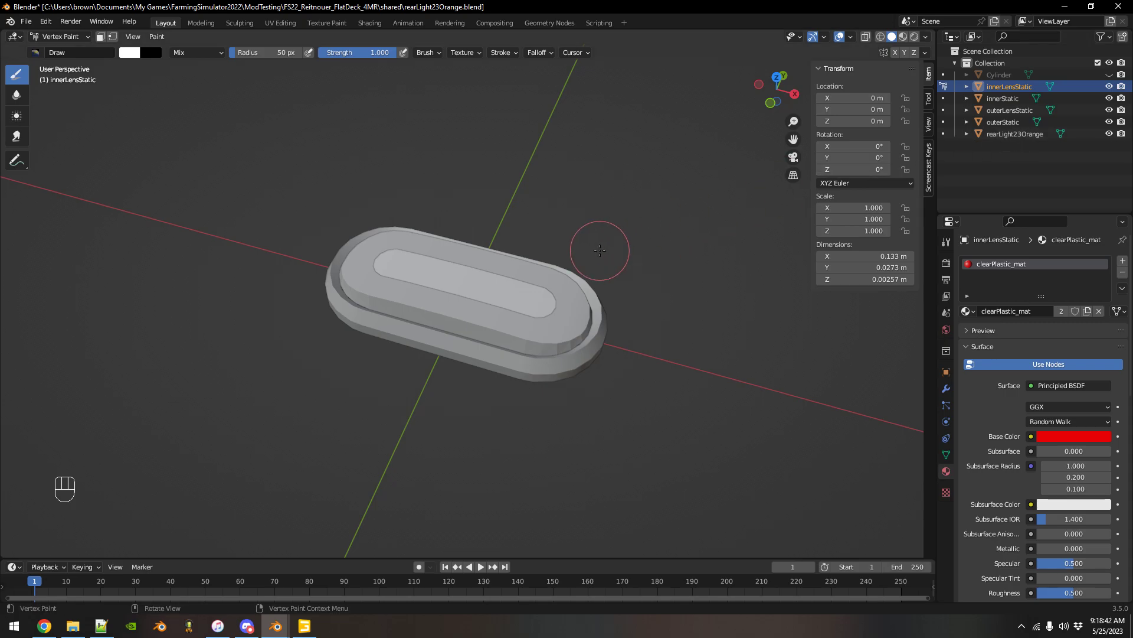
Step: Tilt the Blender viewport down over the lens and switch to Top Orthographic view (Numpad 7)
middle_drag(600, 250, 619, 278)
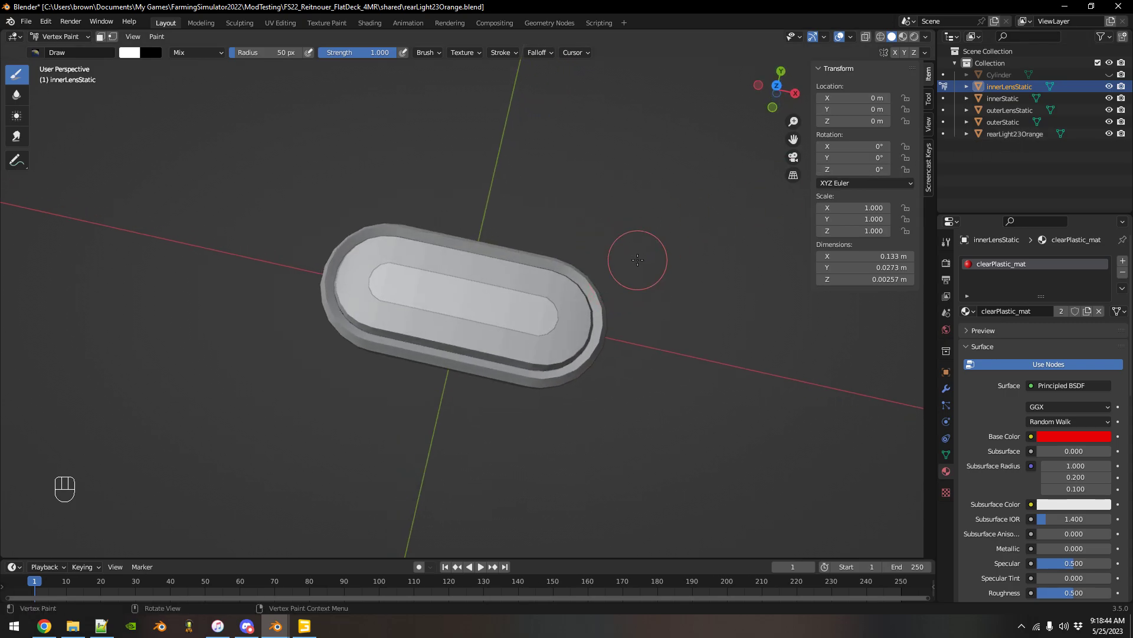
key(KP_7)
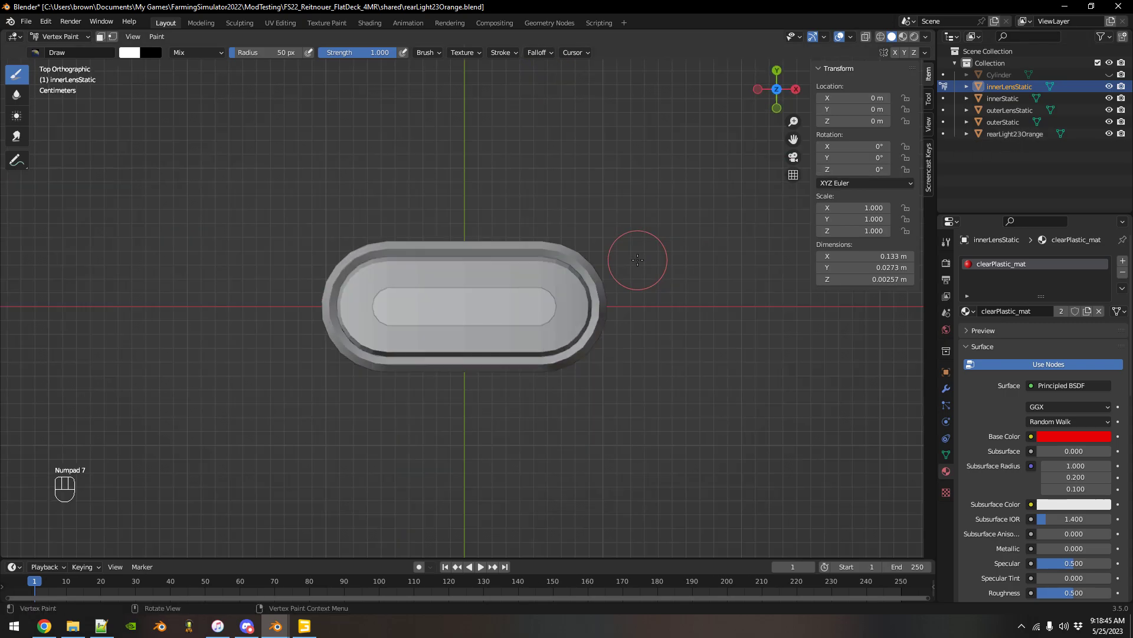
click(865, 36)
click(880, 36)
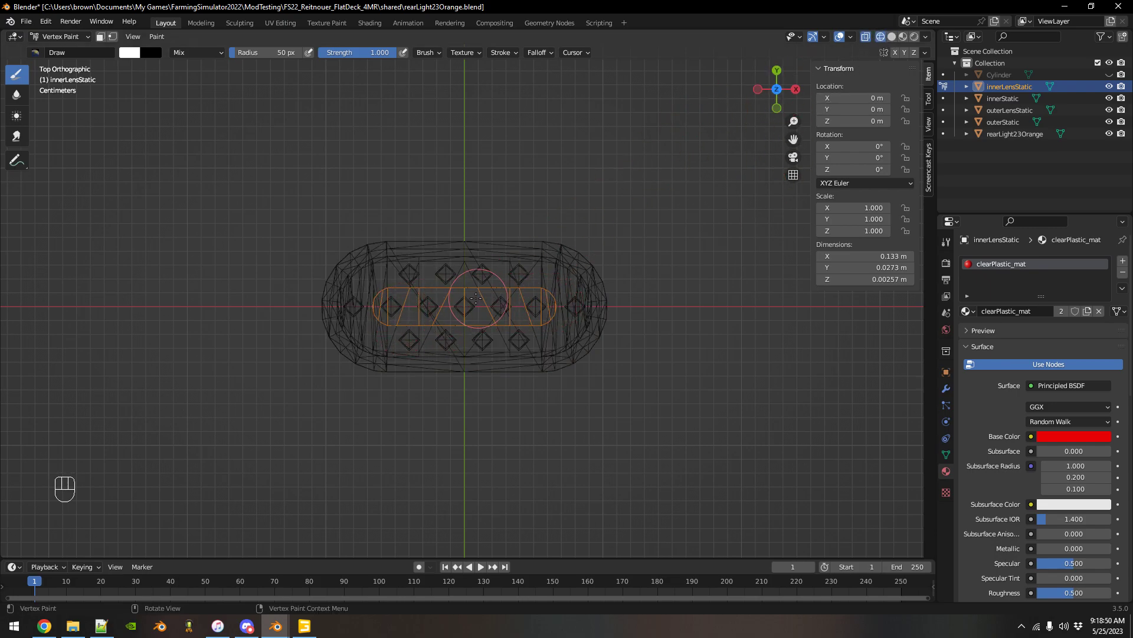
scroll(533, 302, up, 2)
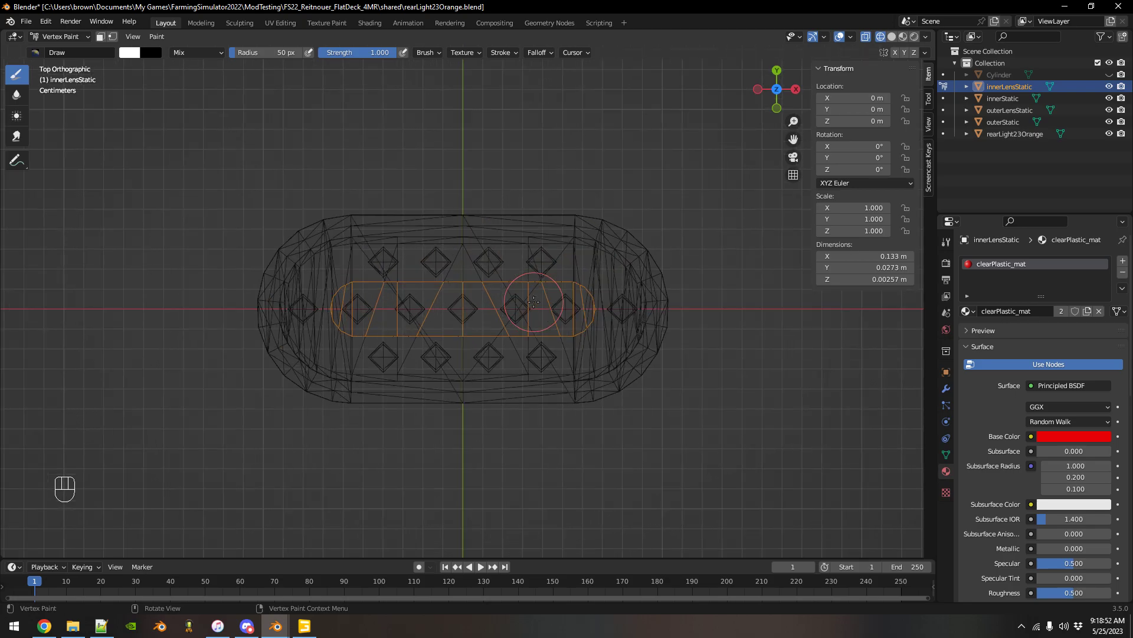
scroll(534, 301, up, 1)
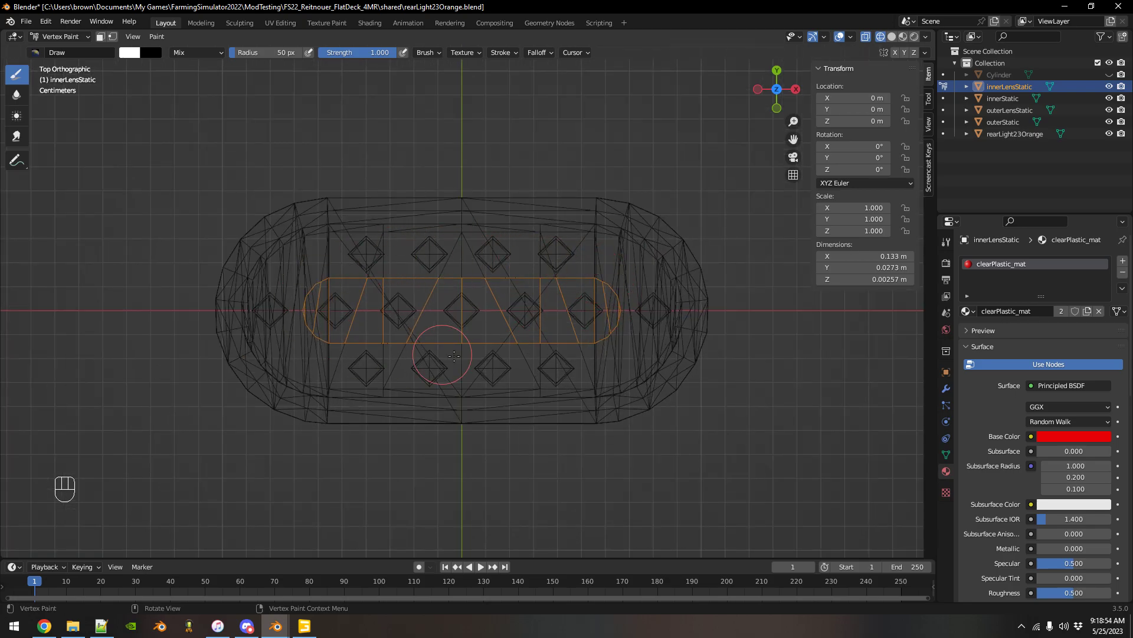
mouse_move(454, 355)
middle_down()
mouse_move(429, 366)
mouse_move(472, 325)
middle_up()
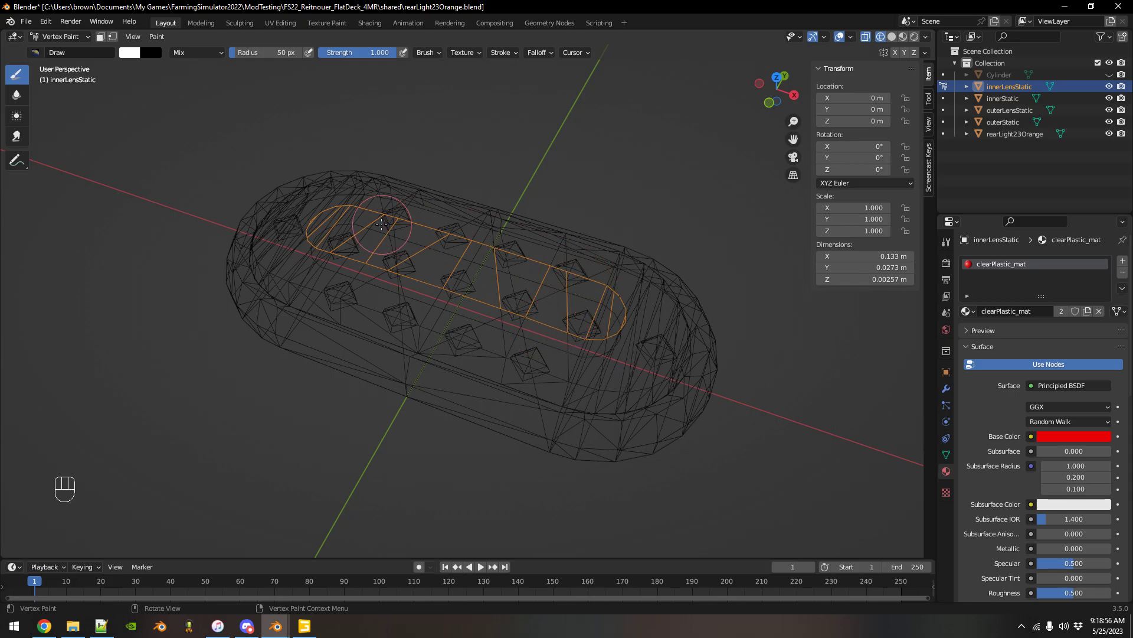
click(892, 37)
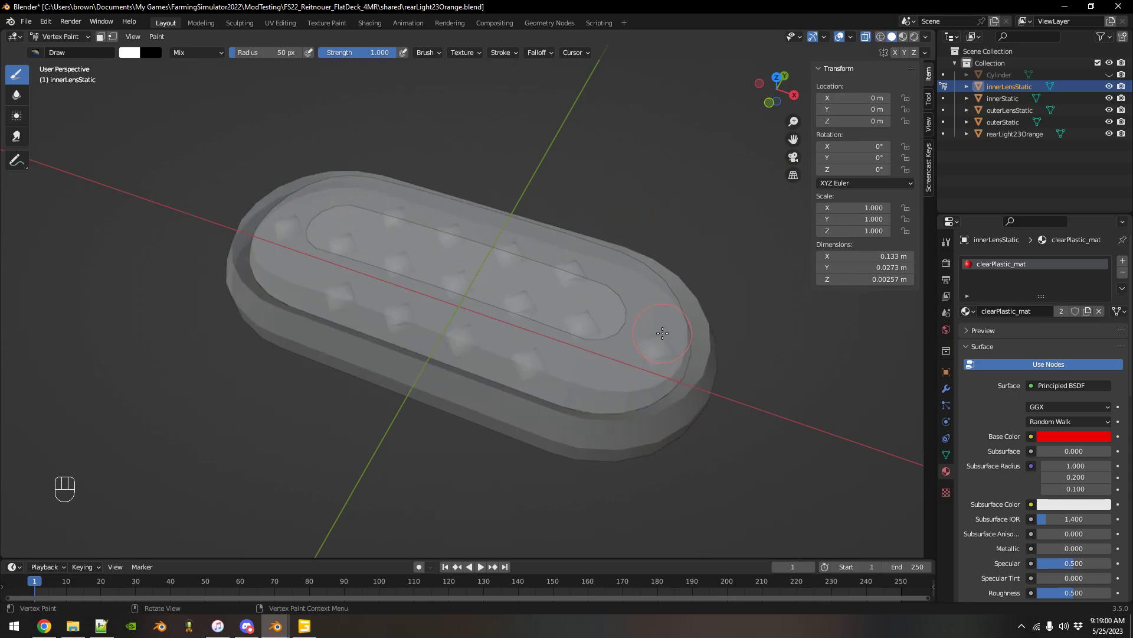
mouse_move(662, 332)
middle_down()
mouse_move(645, 371)
mouse_move(653, 342)
mouse_move(646, 356)
middle_up()
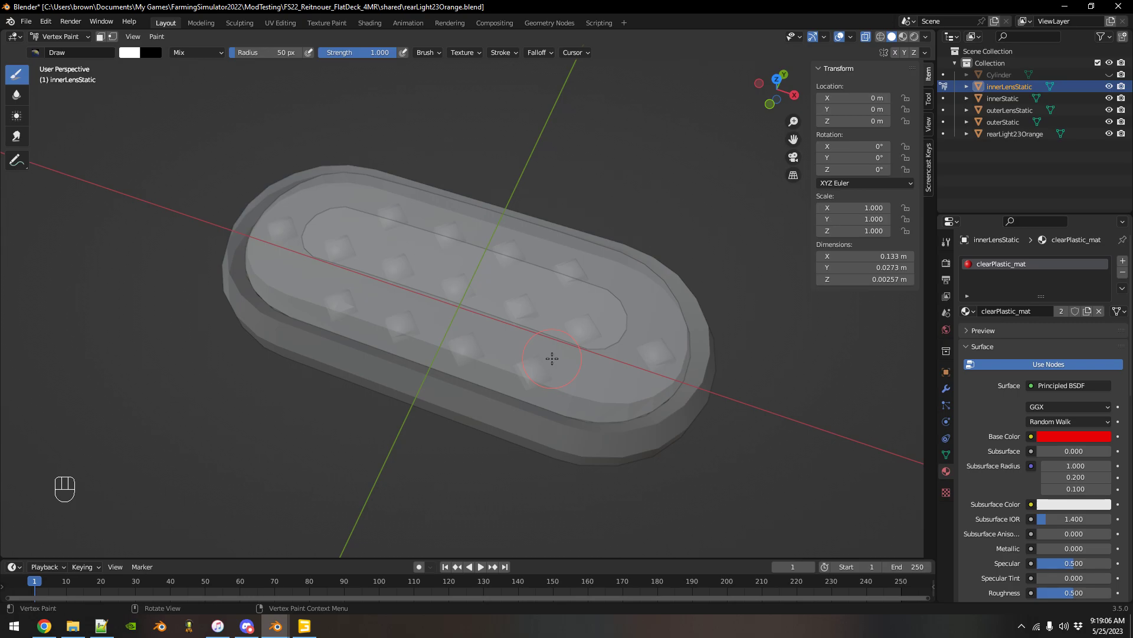
scroll(552, 358, down, 1)
scroll(656, 261, down, 2)
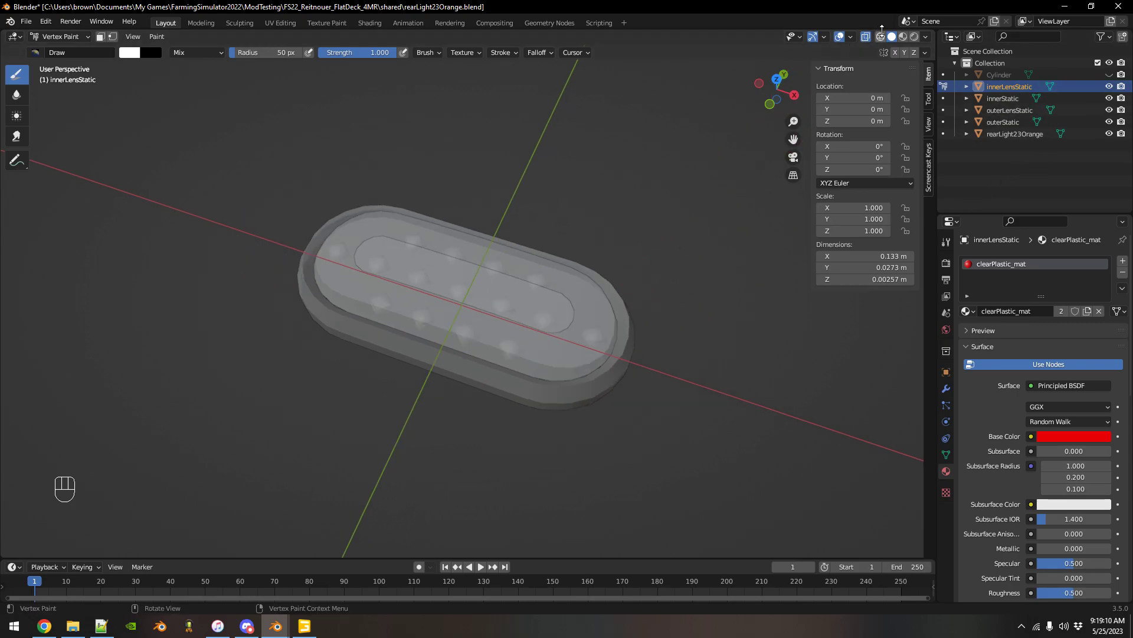
Step: Preview the lens's red material in Material Preview, then return to Solid shading
click(902, 36)
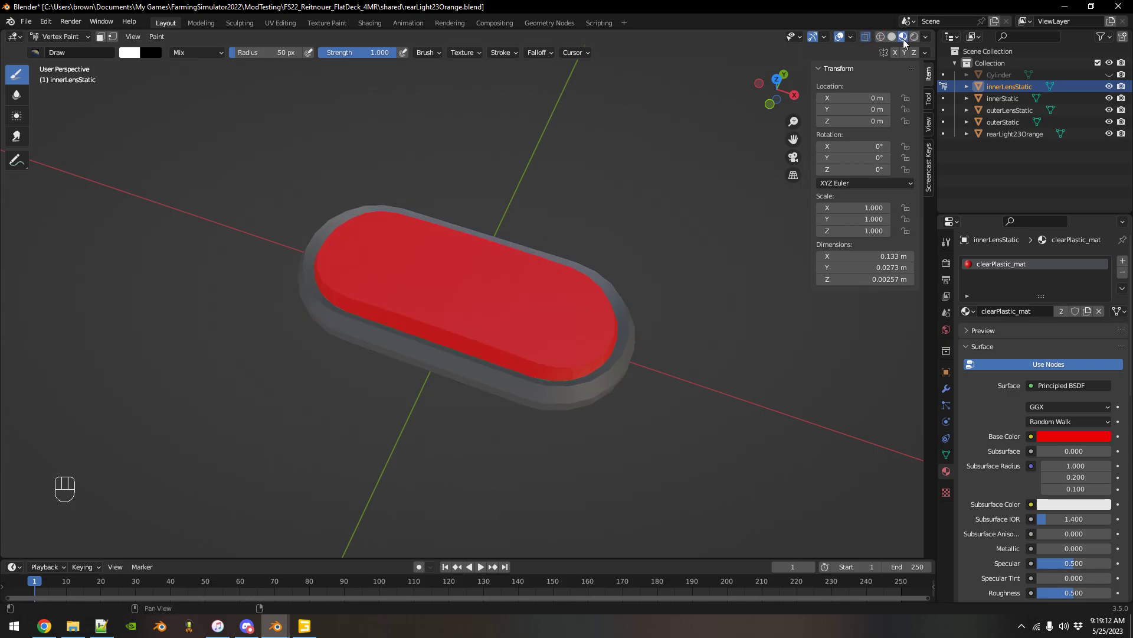
click(892, 36)
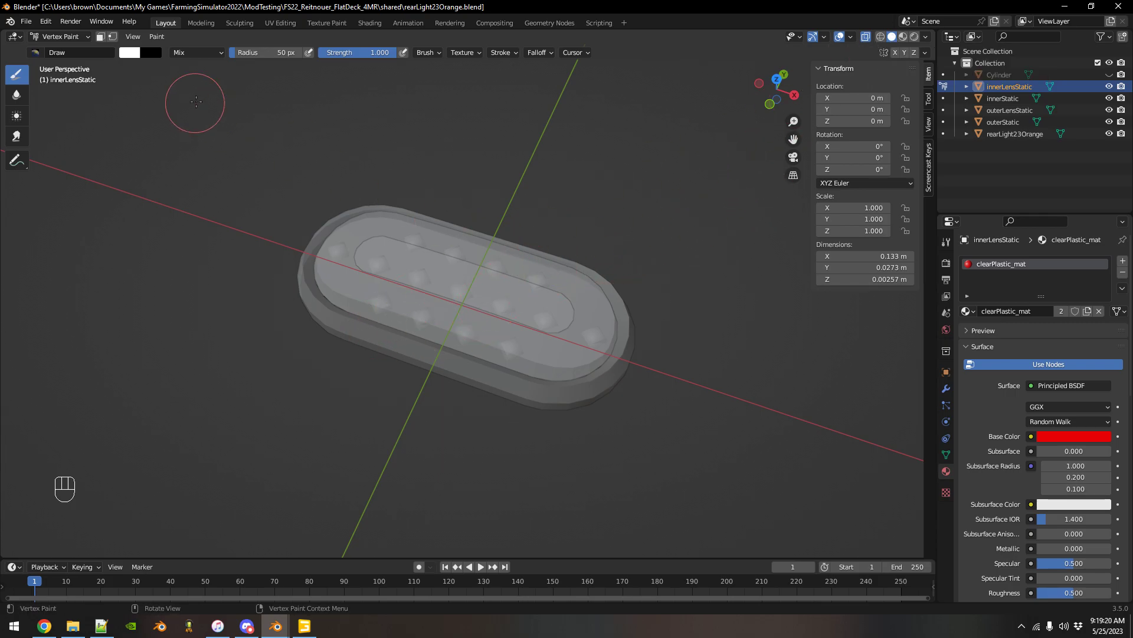
Step: Put innerLensStatic back into Vertex Paint mode with the brush colour set to red
click(83, 37)
click(80, 48)
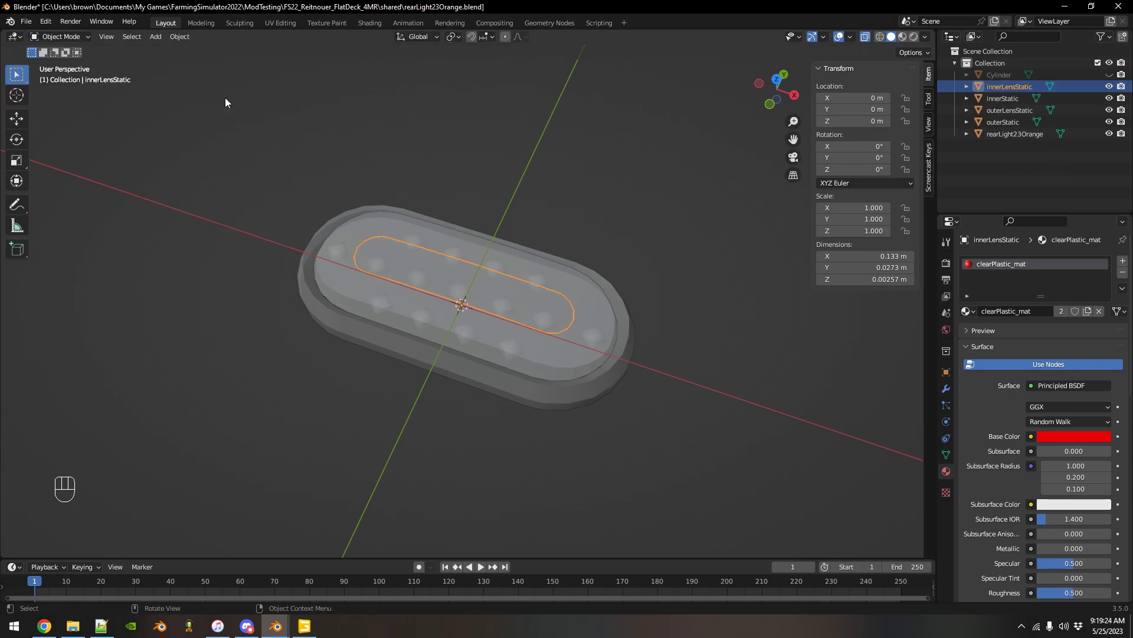
click(84, 37)
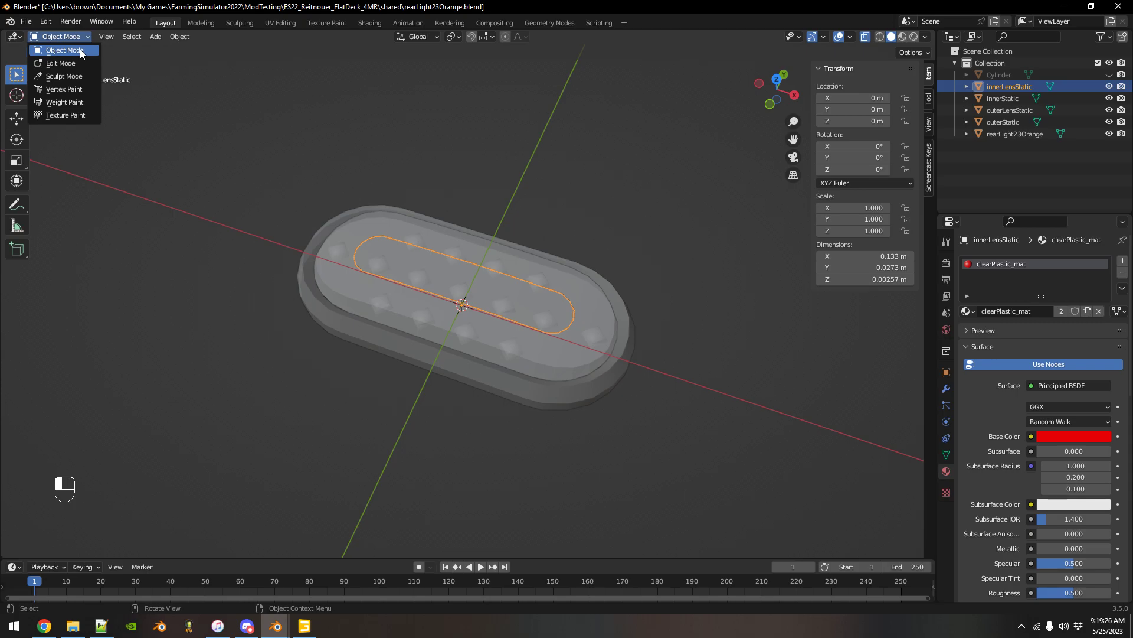
click(74, 90)
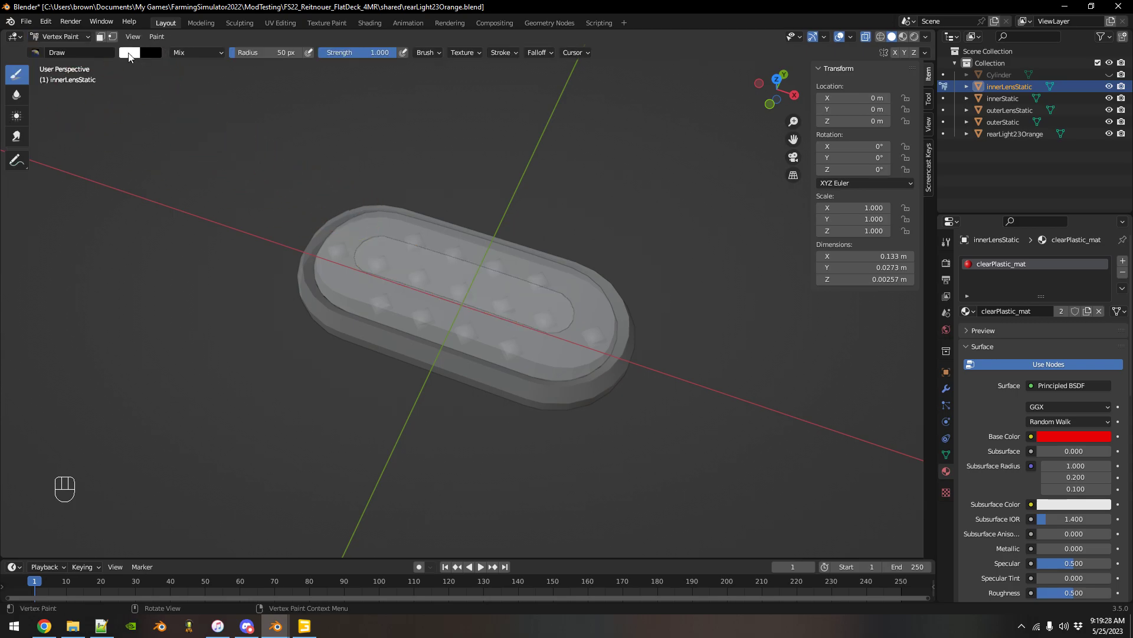
click(129, 54)
drag(167, 108, 167, 152)
Step: Select the lens's inner faces in Edit Mode and fill them red with Paint > Set Vertex Colors
click(81, 36)
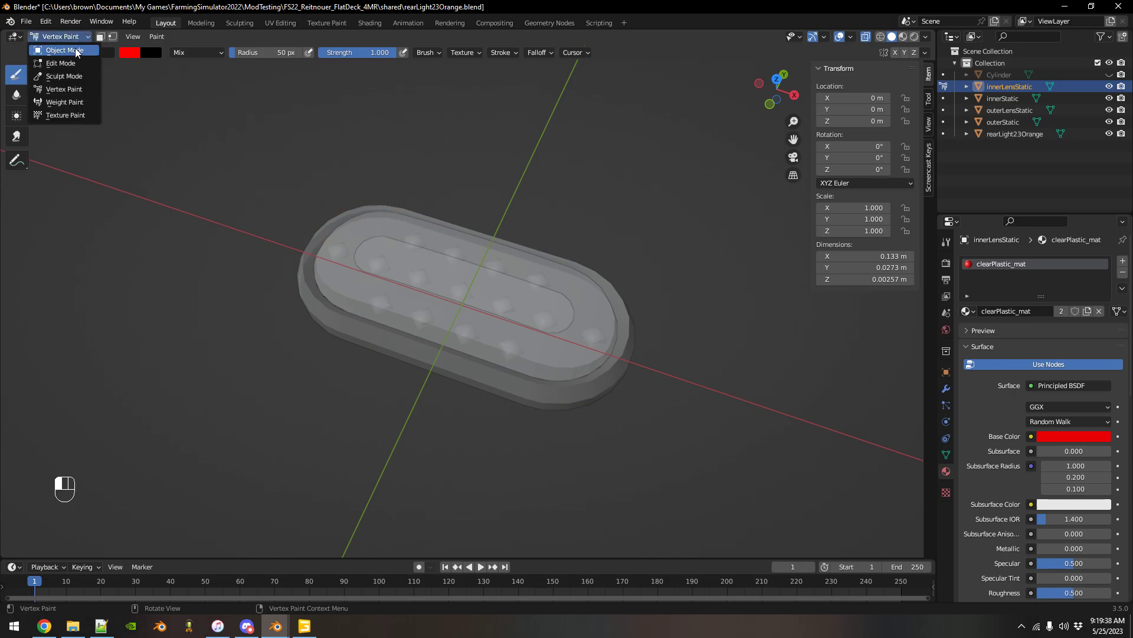
click(83, 64)
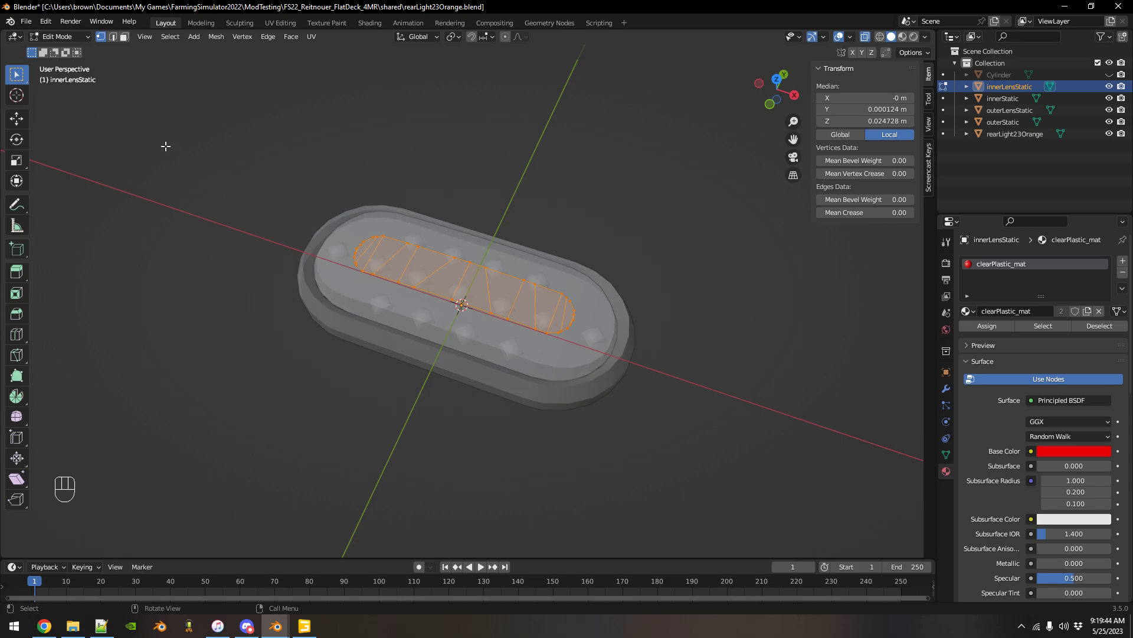
click(52, 35)
click(59, 90)
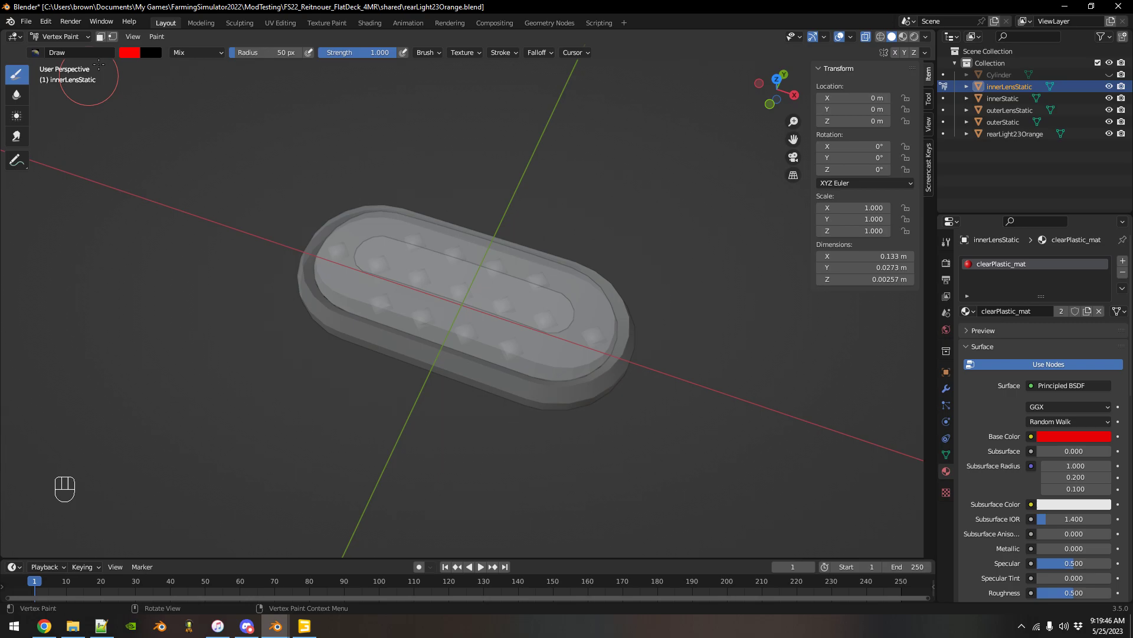
click(157, 37)
click(177, 52)
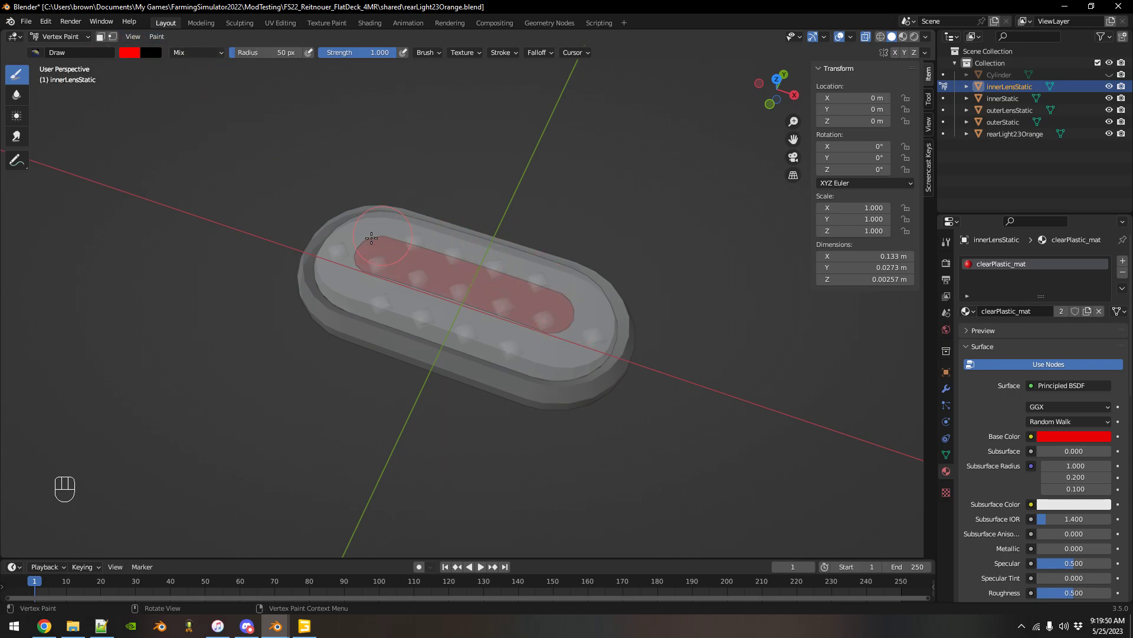
click(59, 37)
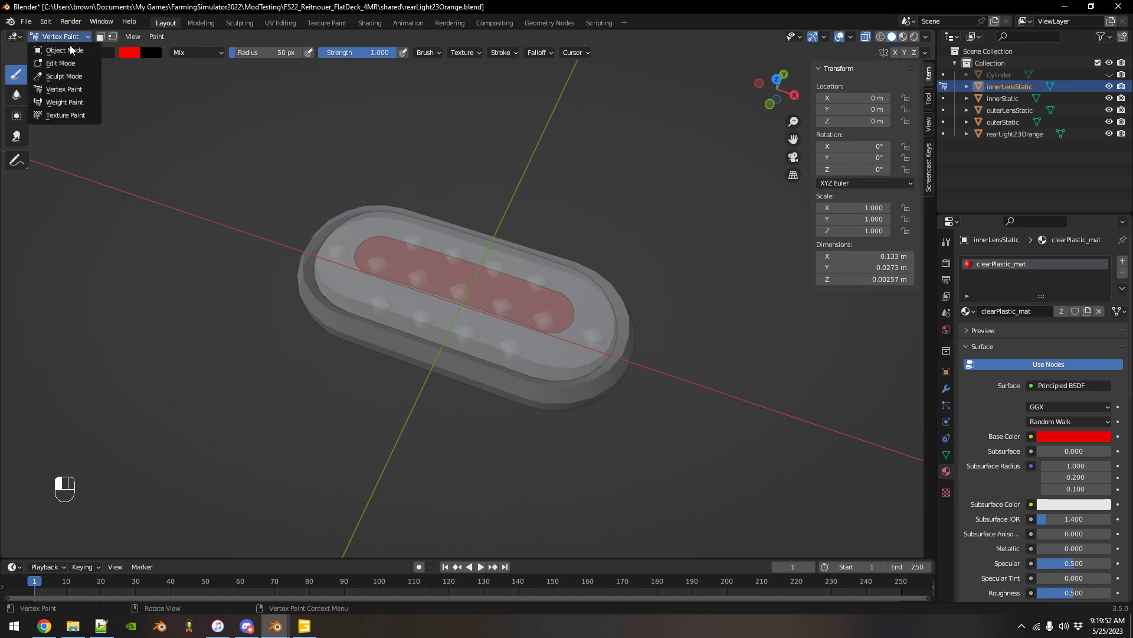
Step: Fill innerStatic with red vertex colour via Set Vertex Colors, then return to Object Mode
click(59, 48)
click(1001, 99)
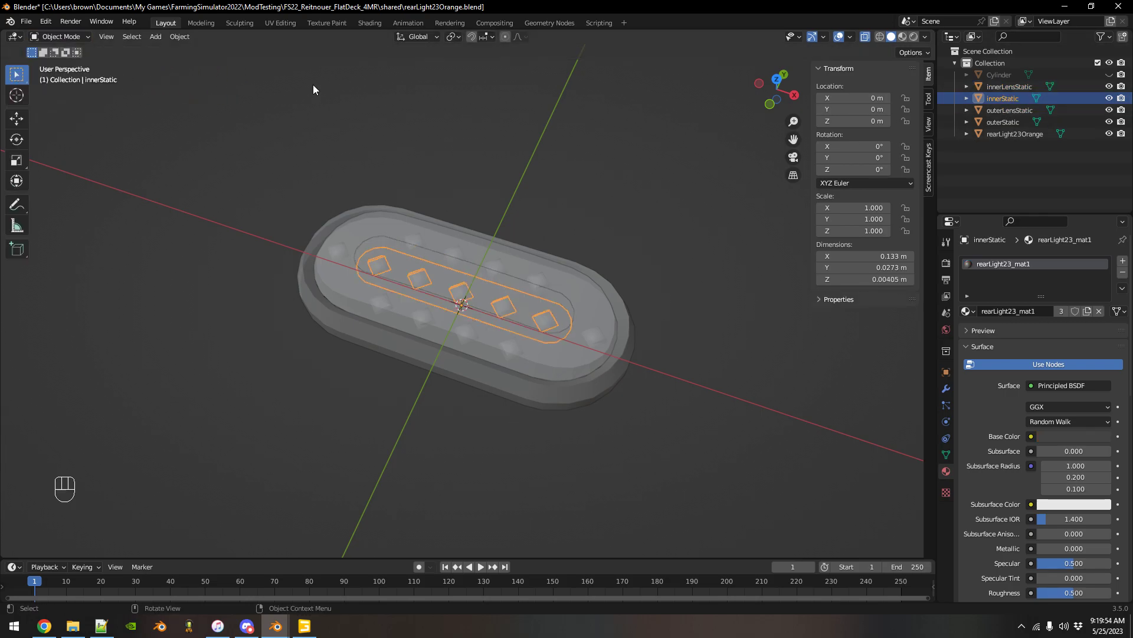
click(59, 37)
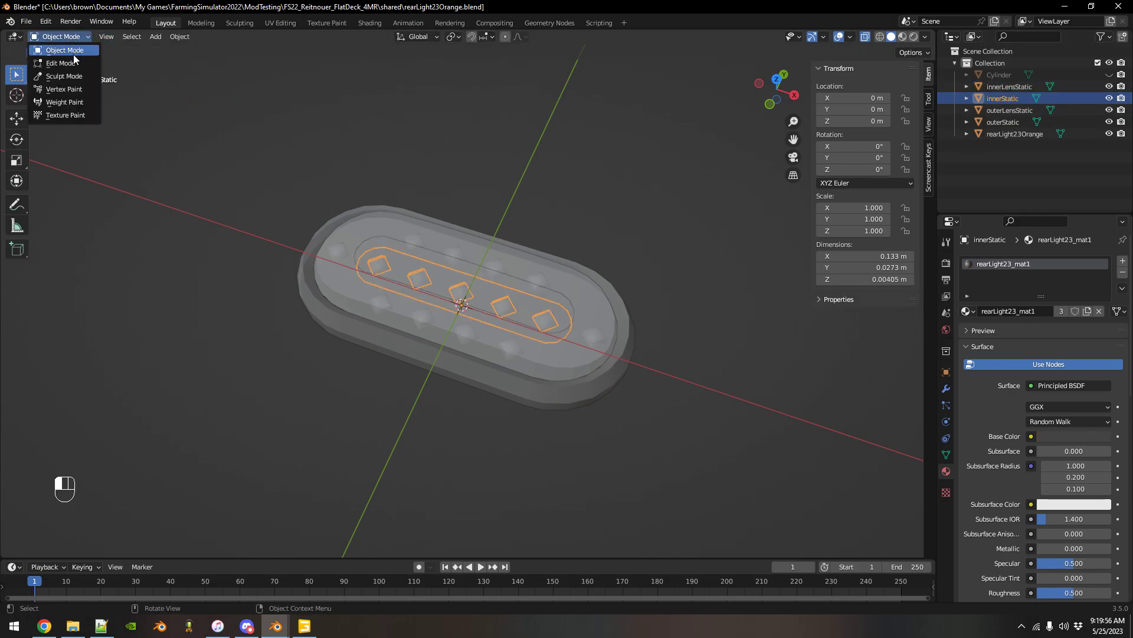
click(66, 89)
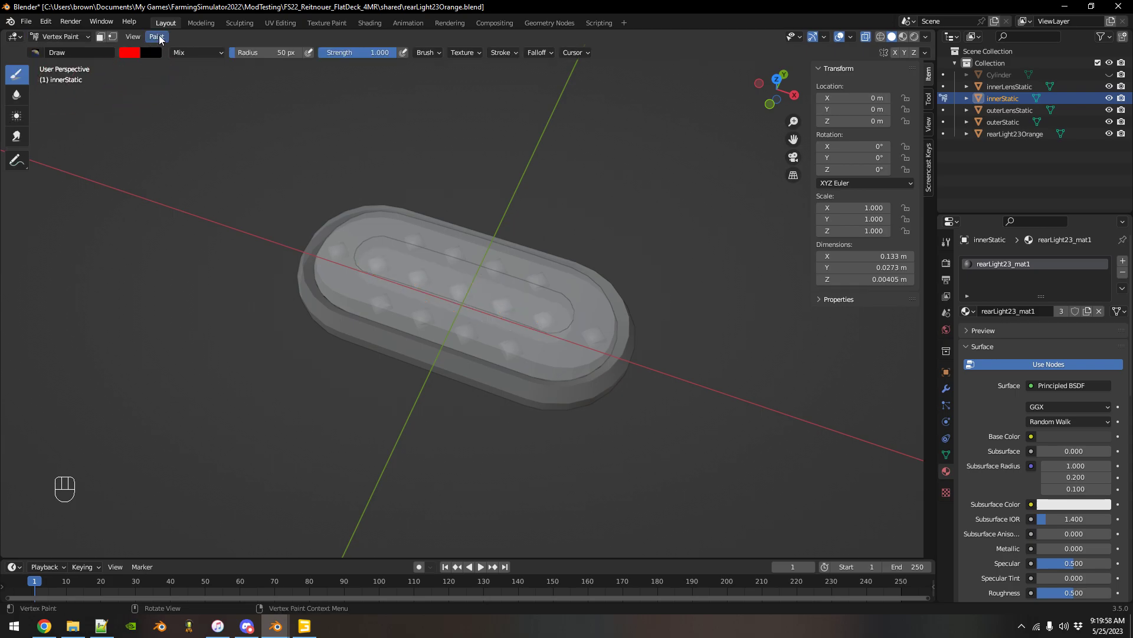
click(157, 37)
click(175, 50)
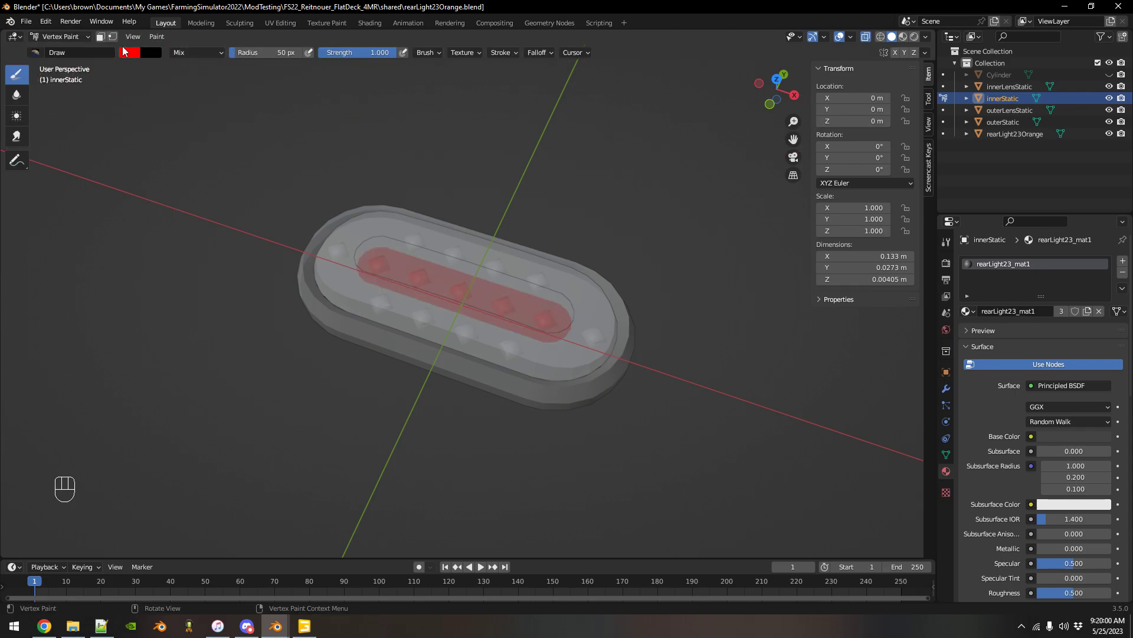
click(63, 37)
click(60, 50)
Step: Fill outerLensStatic with red vertex colour via Set Vertex Colors, then return to Object Mode
click(1000, 111)
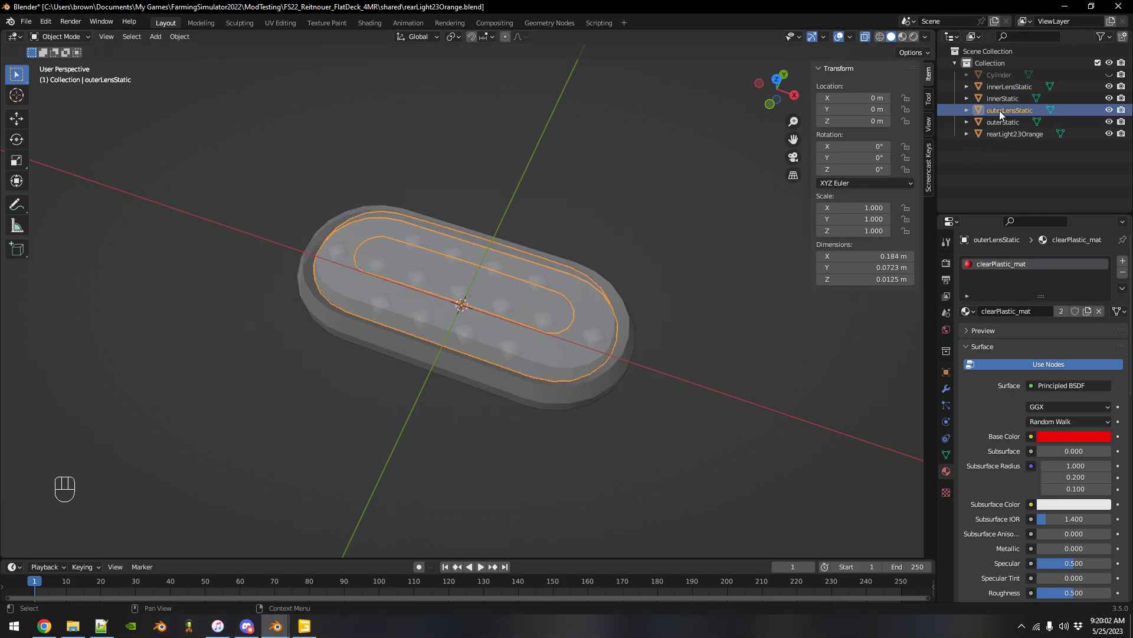
click(78, 36)
click(67, 88)
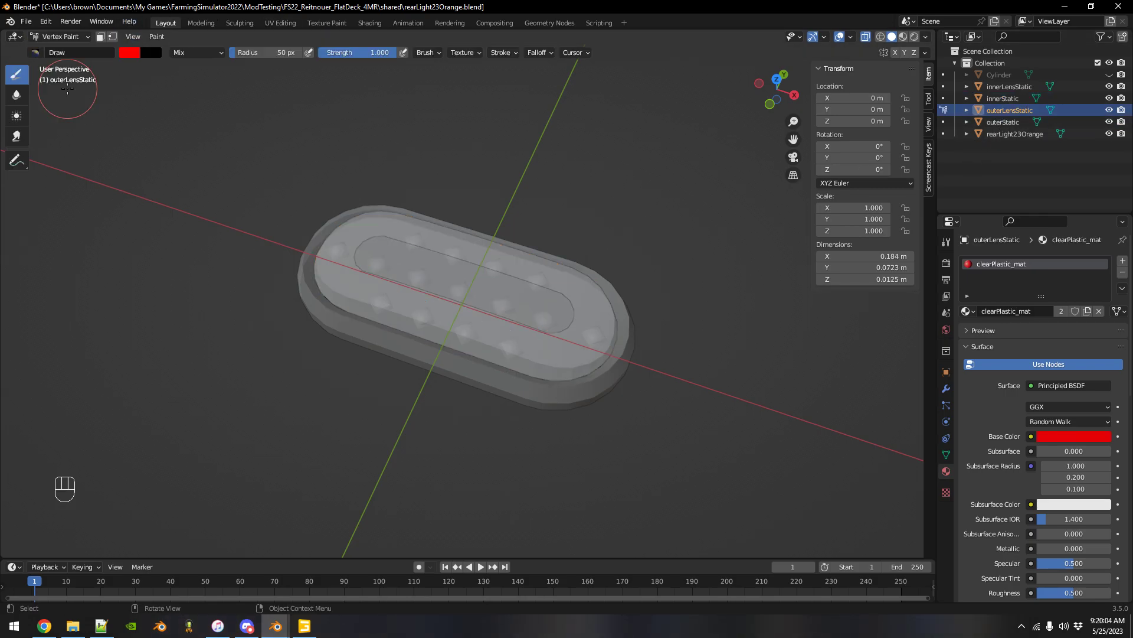
click(156, 36)
click(174, 50)
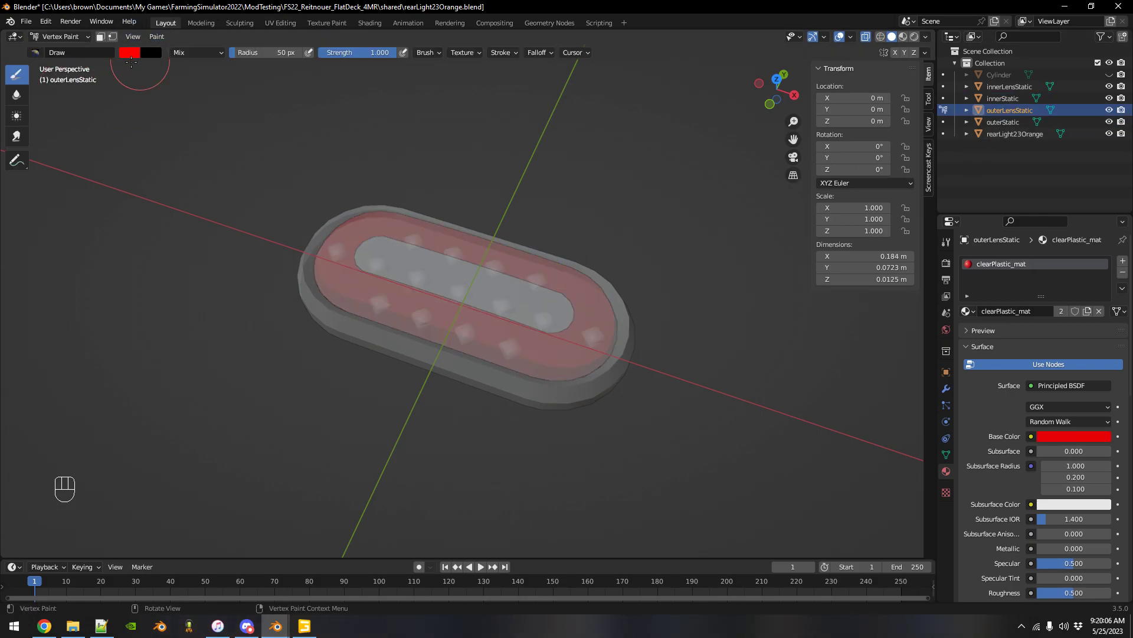
click(45, 37)
click(59, 48)
Step: Fill outerStatic with red vertex colour via Set Vertex Colors, then return to Object Mode
click(1072, 122)
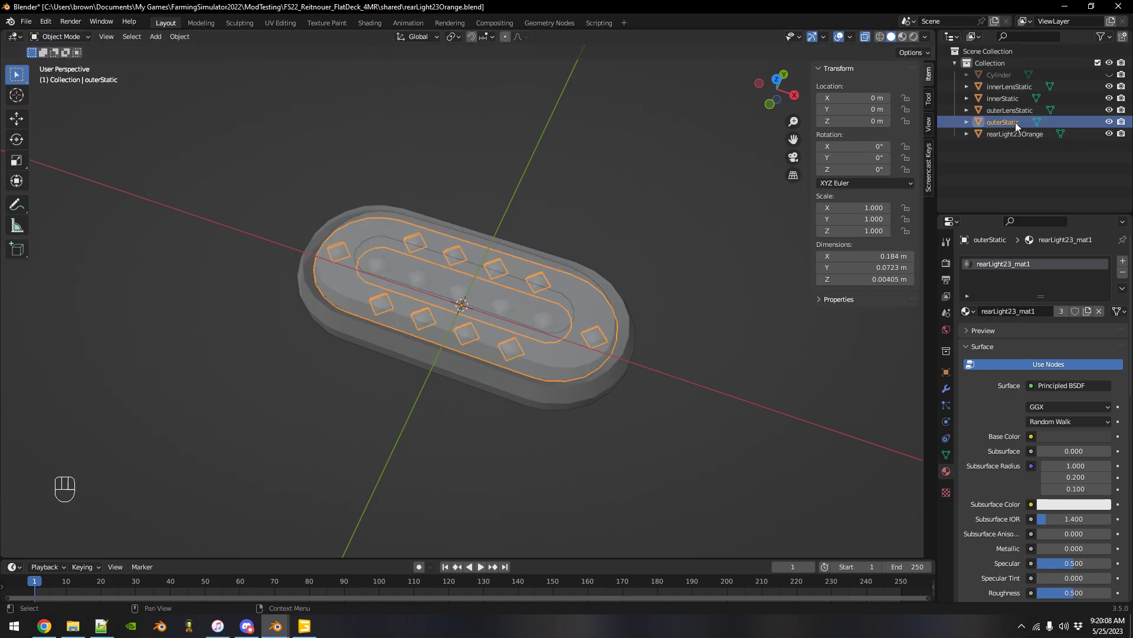
click(65, 37)
click(66, 89)
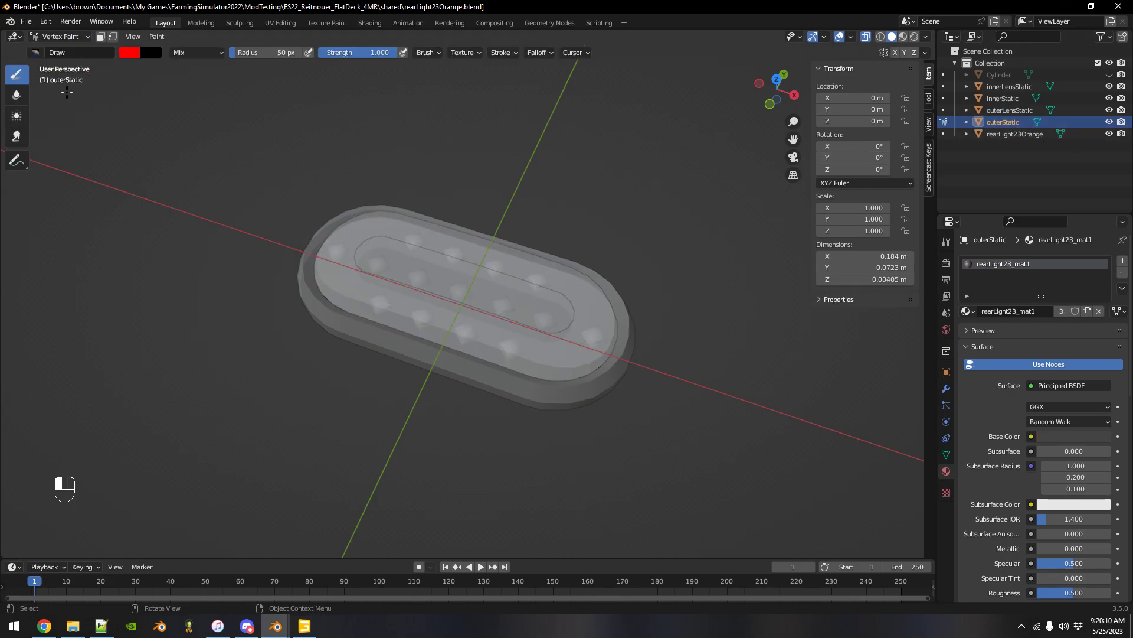
click(153, 36)
click(165, 50)
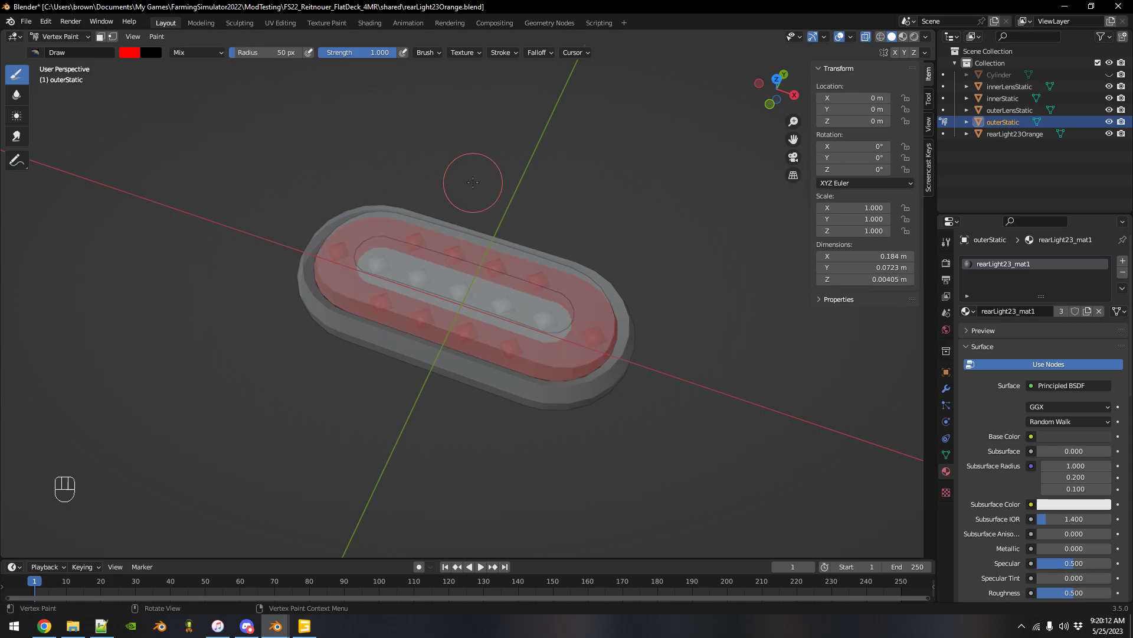
click(66, 37)
click(65, 50)
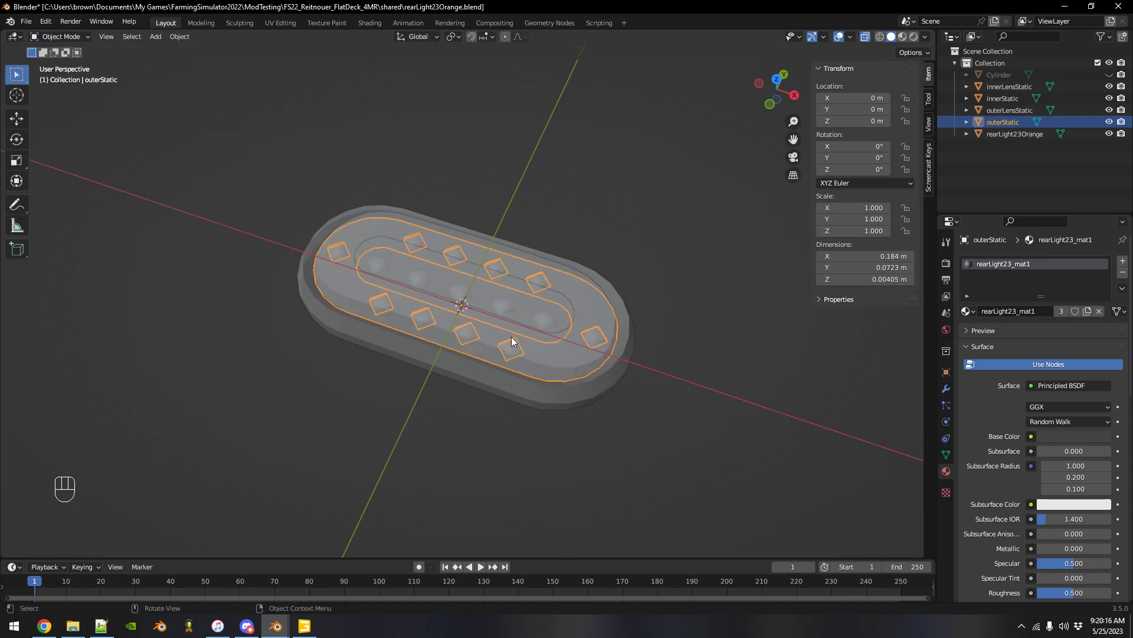
Step: Parent the four lens parts to active rearLight23Orange with Parent > Object, then expand it in the outliner
click(1003, 89)
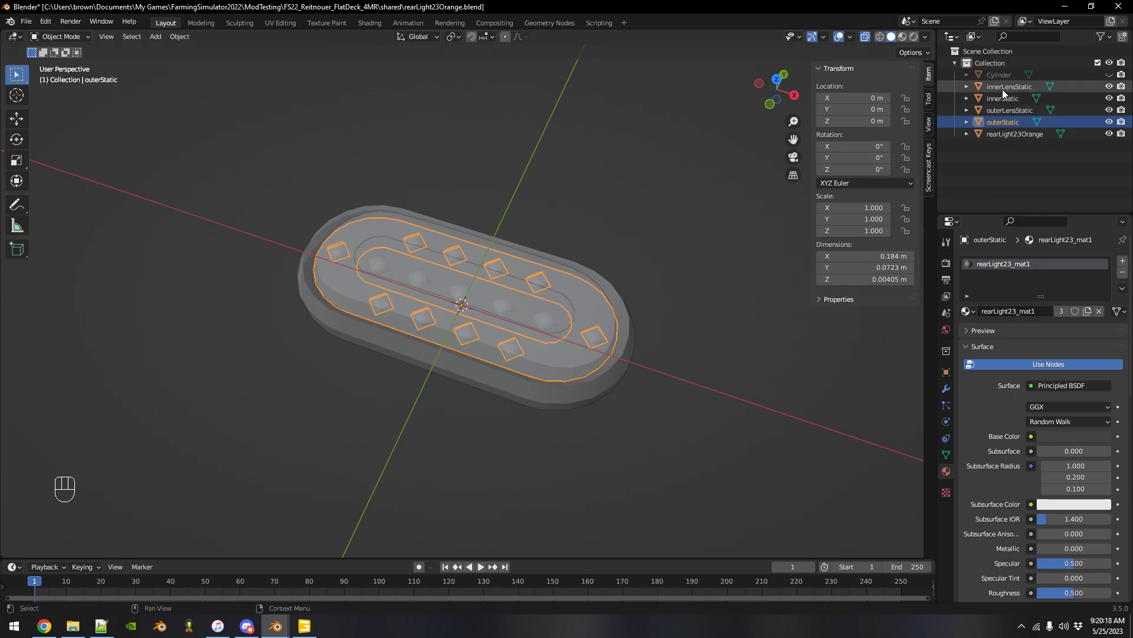
ctrl+drag(1002, 90, 1004, 129)
ctrl+click(1004, 131)
right_click(674, 219)
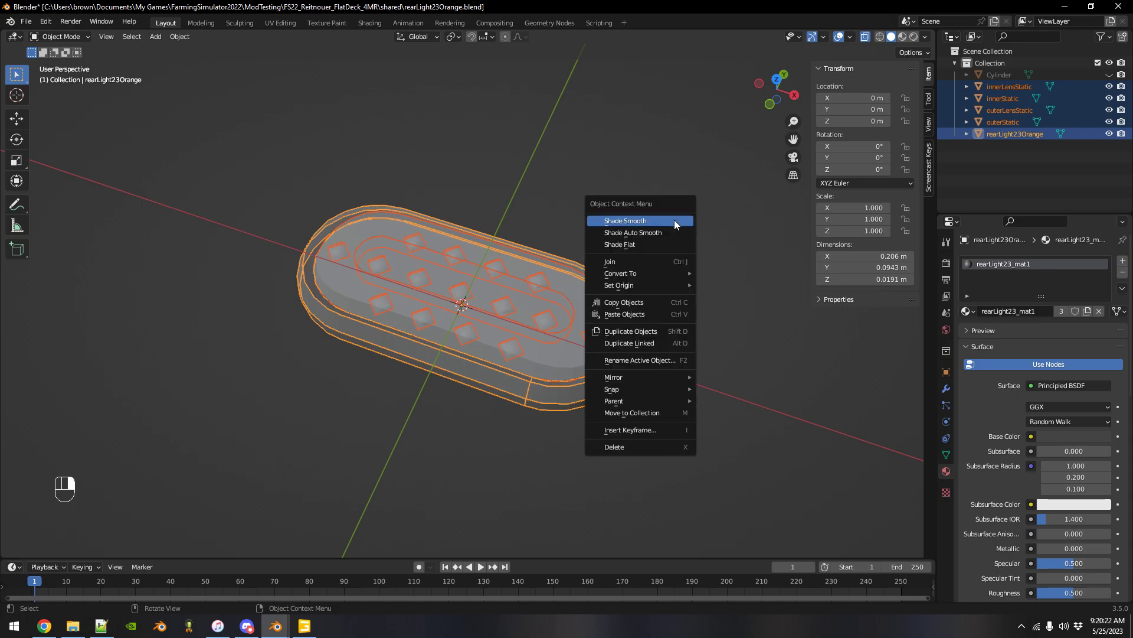
mouse_move(637, 402)
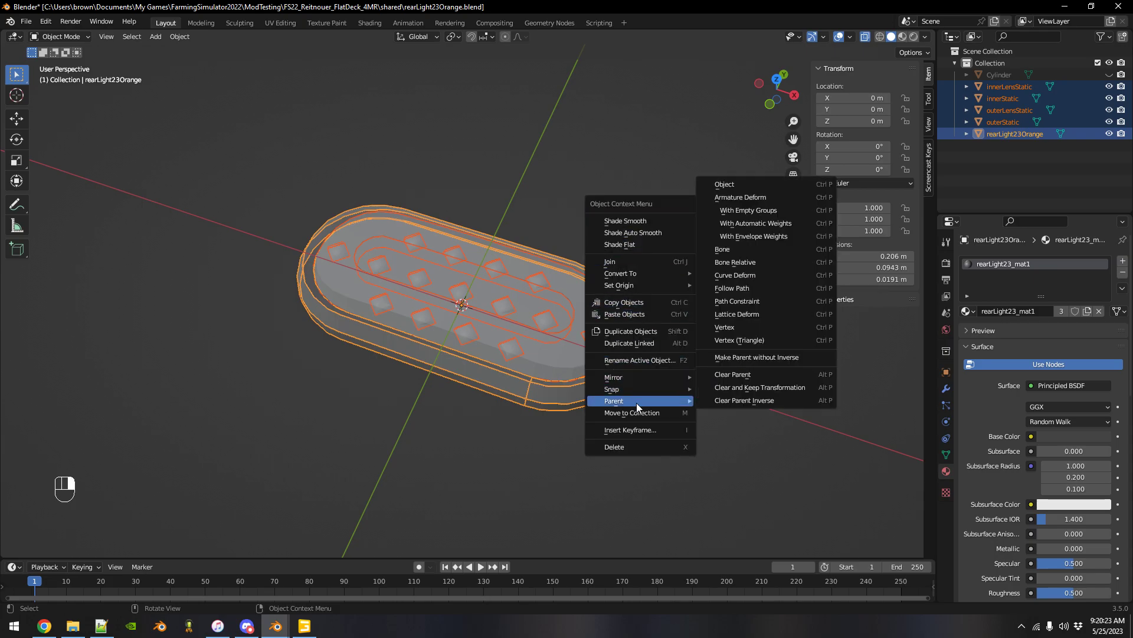
click(722, 190)
key(ctrl+z)
right_click(723, 191)
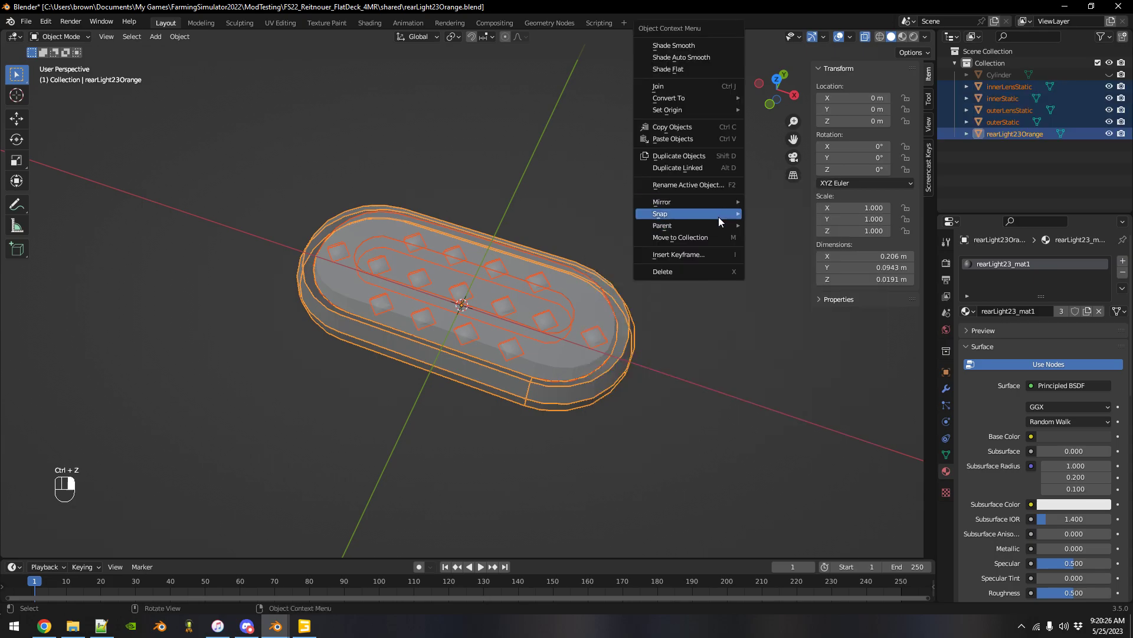
mouse_move(718, 225)
click(760, 227)
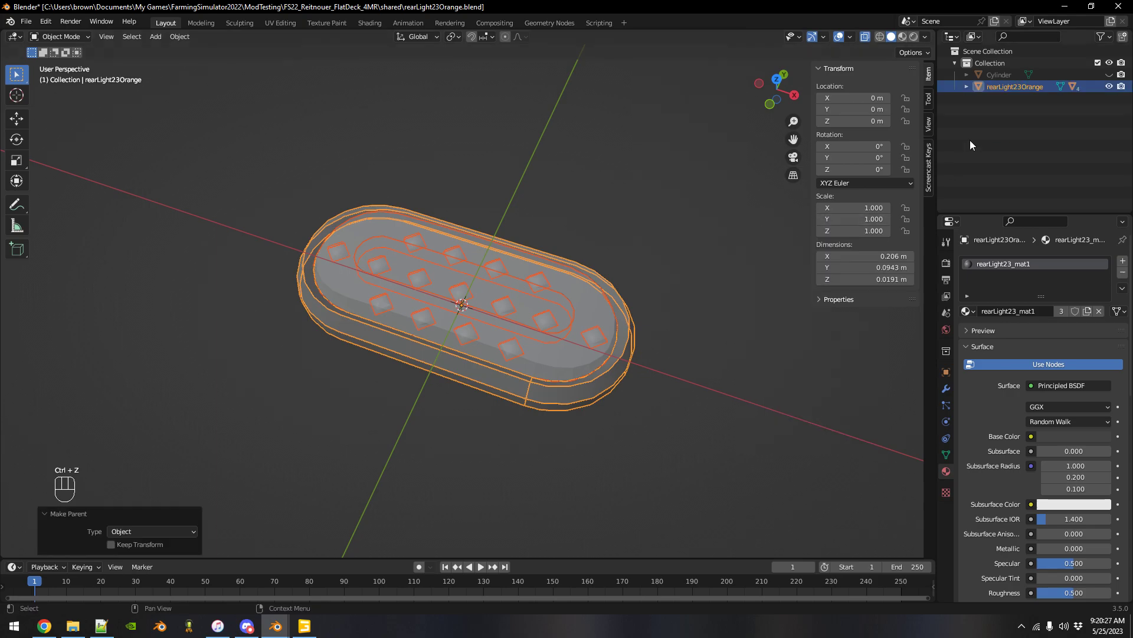
click(965, 87)
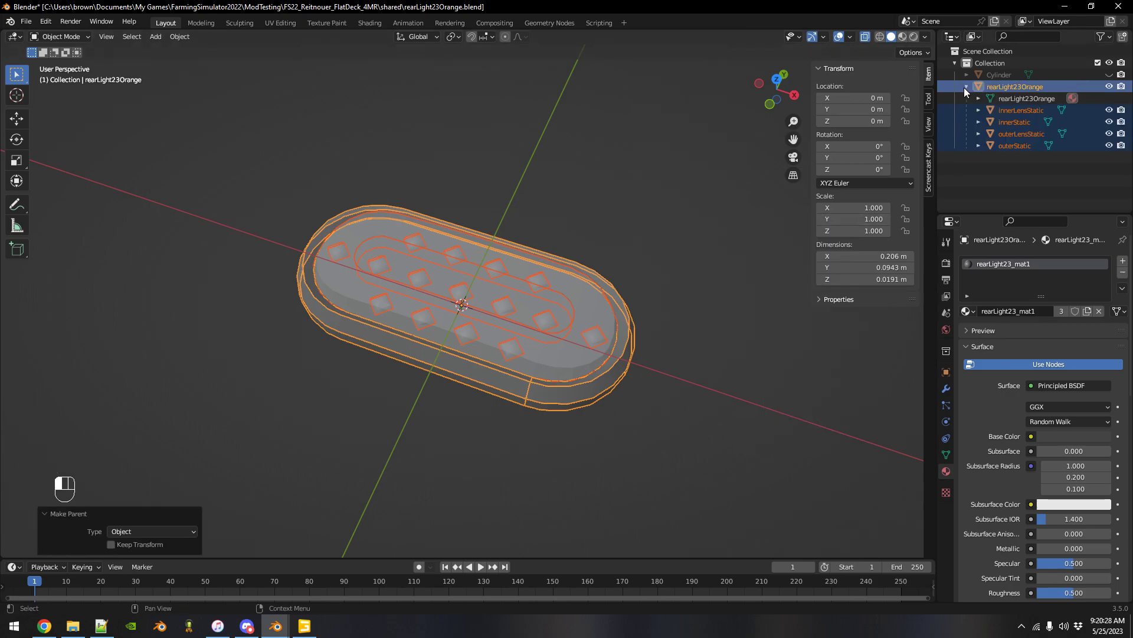
Step: Export rearLight23Orange as rearLight23Orange.i3d to the shared folder with File > Export > I3D
click(1007, 88)
click(26, 22)
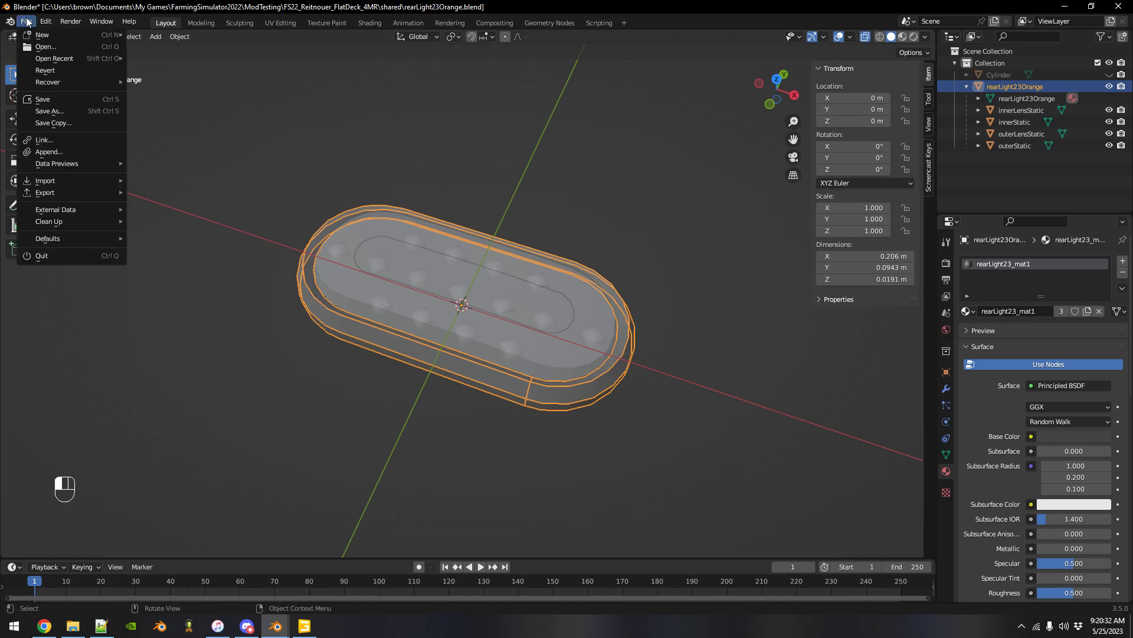
mouse_move(77, 190)
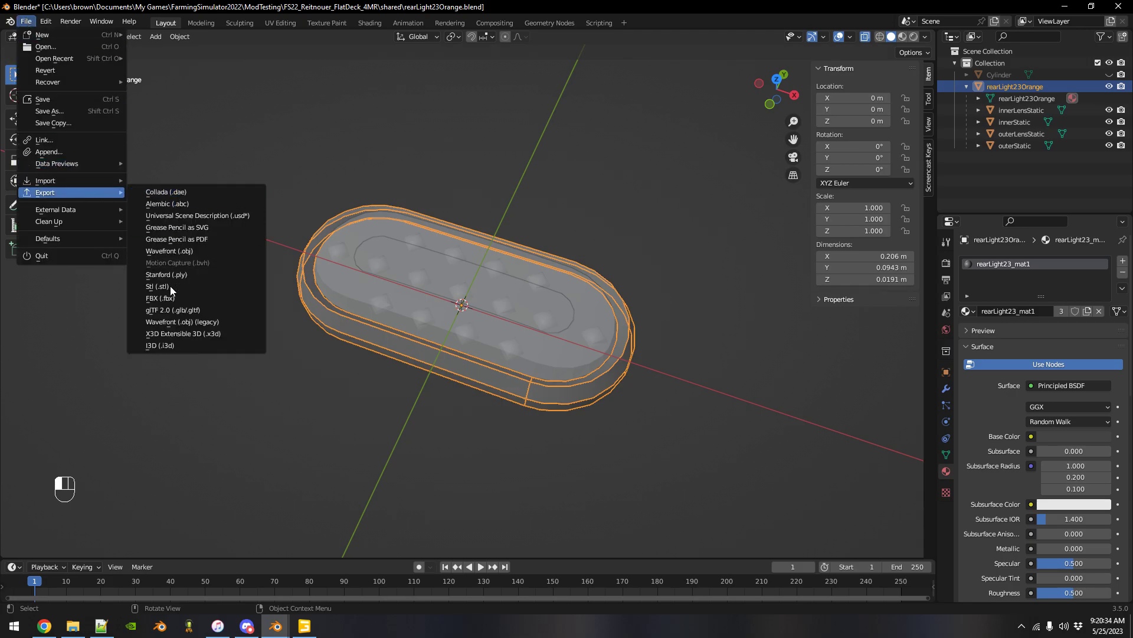
click(159, 345)
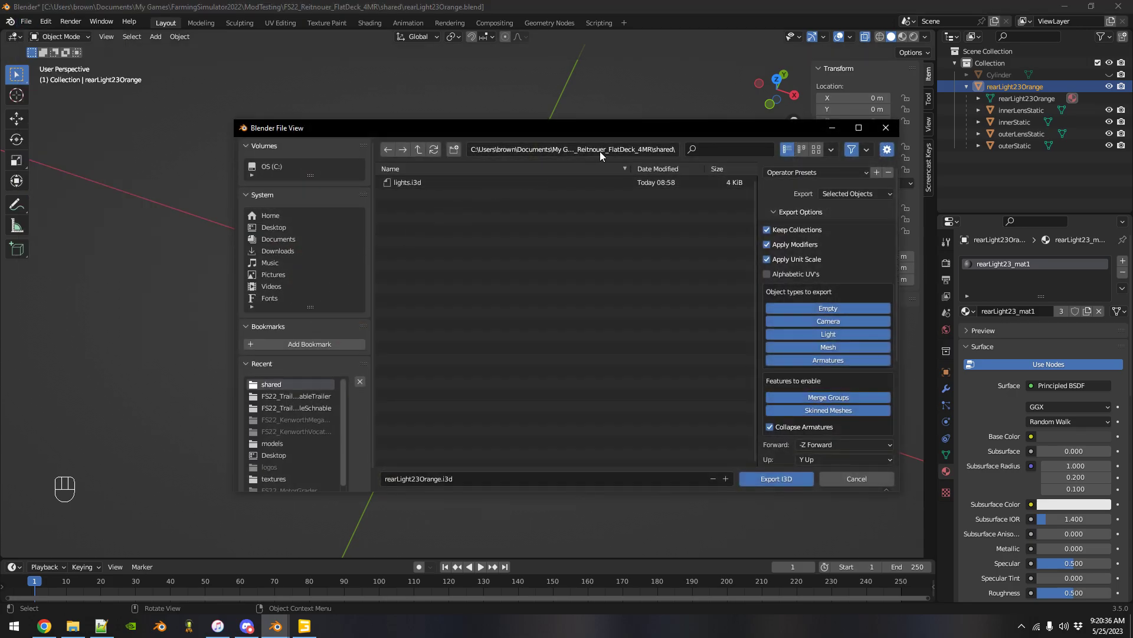
click(762, 479)
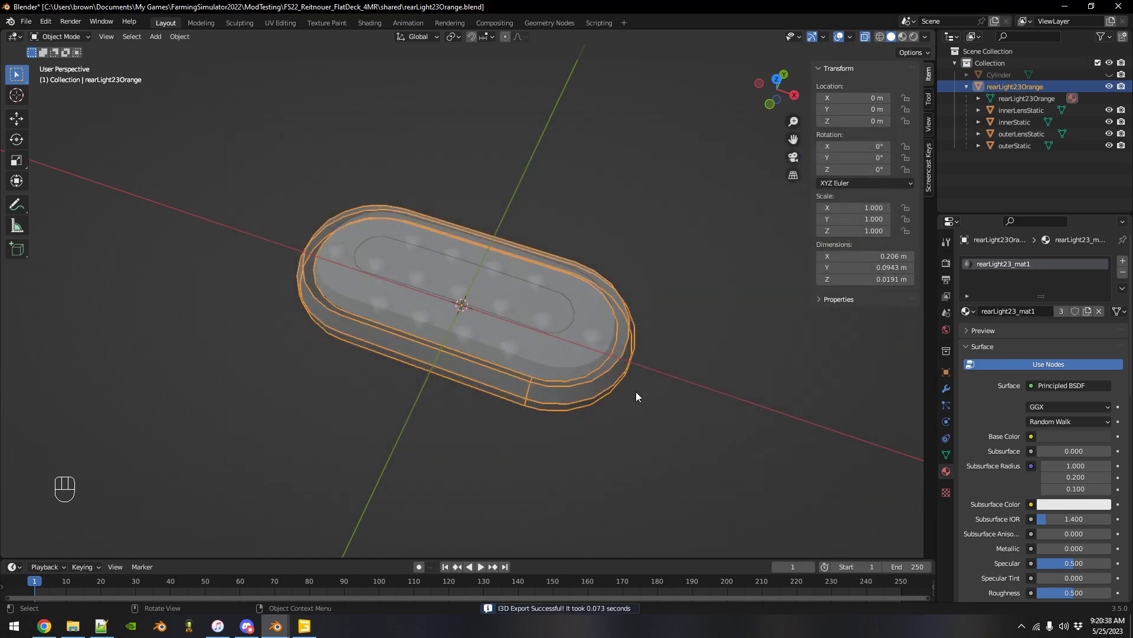
Step: Browse from ModTesting into FS22_Reitnouer_FlatDeck_4MR\shared and open rearLight23Orange.i3d
click(72, 625)
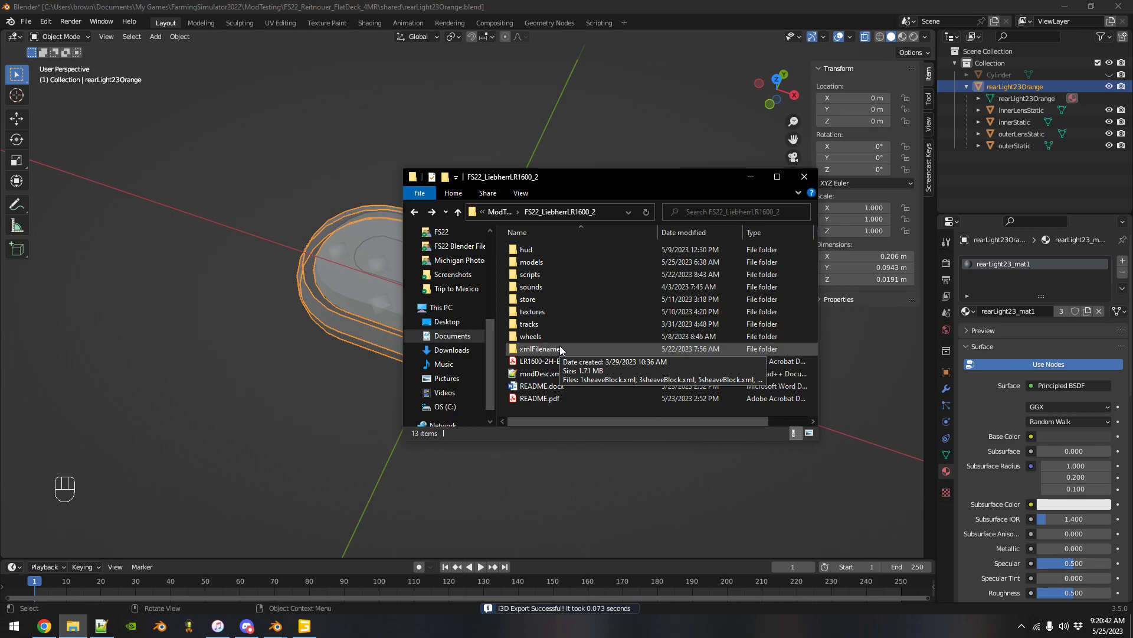
key(alt+Up)
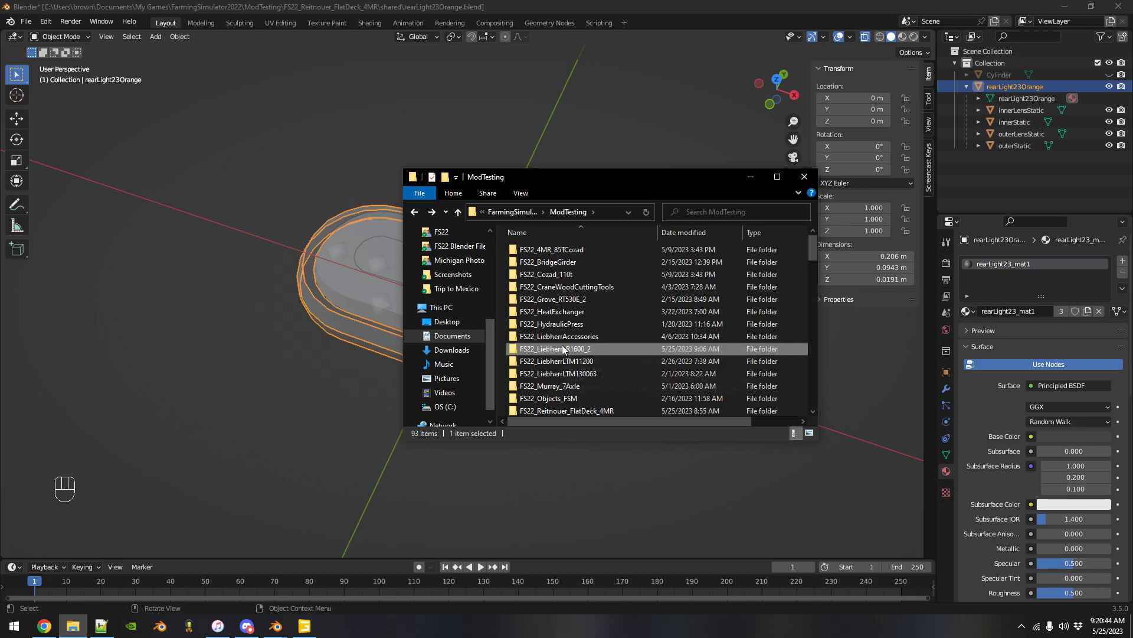
key(alt+Up)
double_click(569, 397)
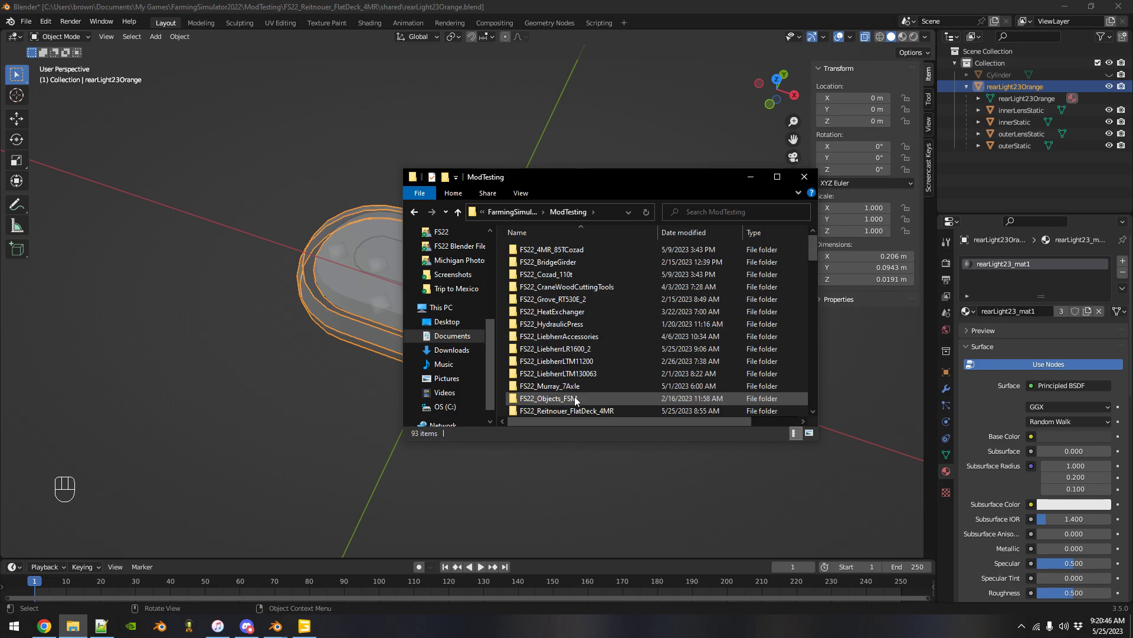
double_click(593, 410)
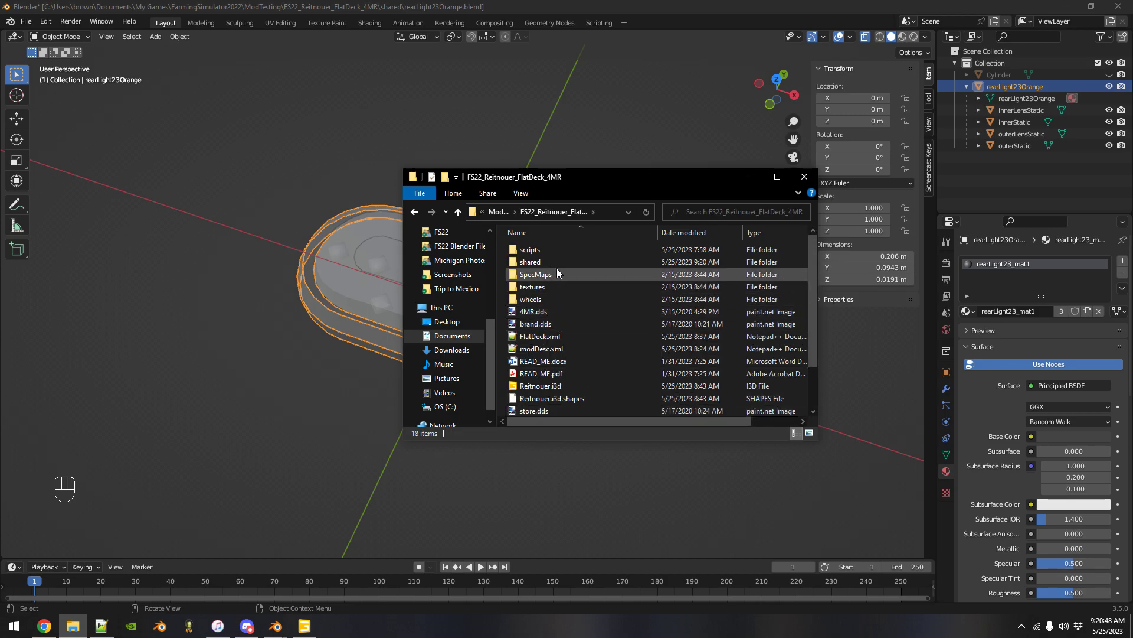
double_click(557, 263)
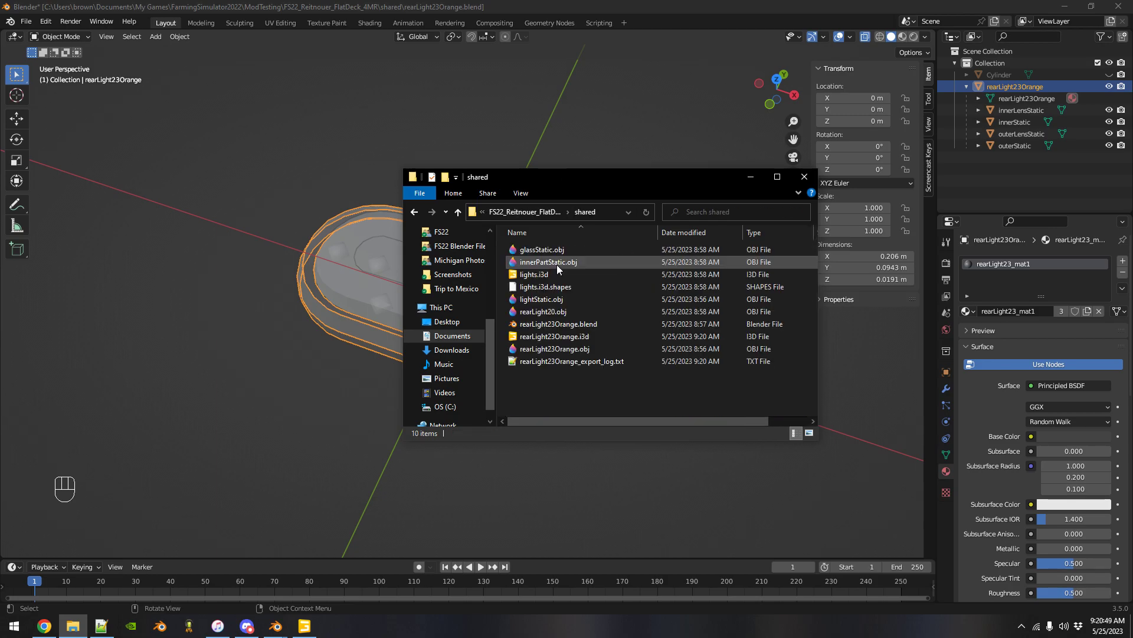
double_click(541, 338)
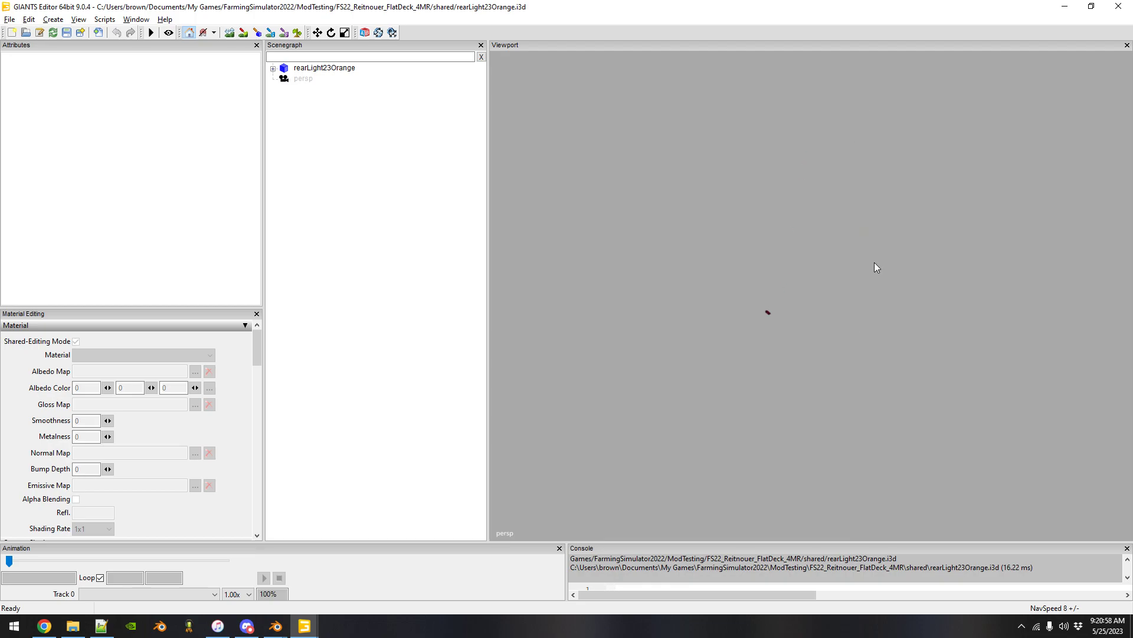
Step: Select rearLight23Orange in the scenegraph to show its attributes
scroll(853, 259, up, 5)
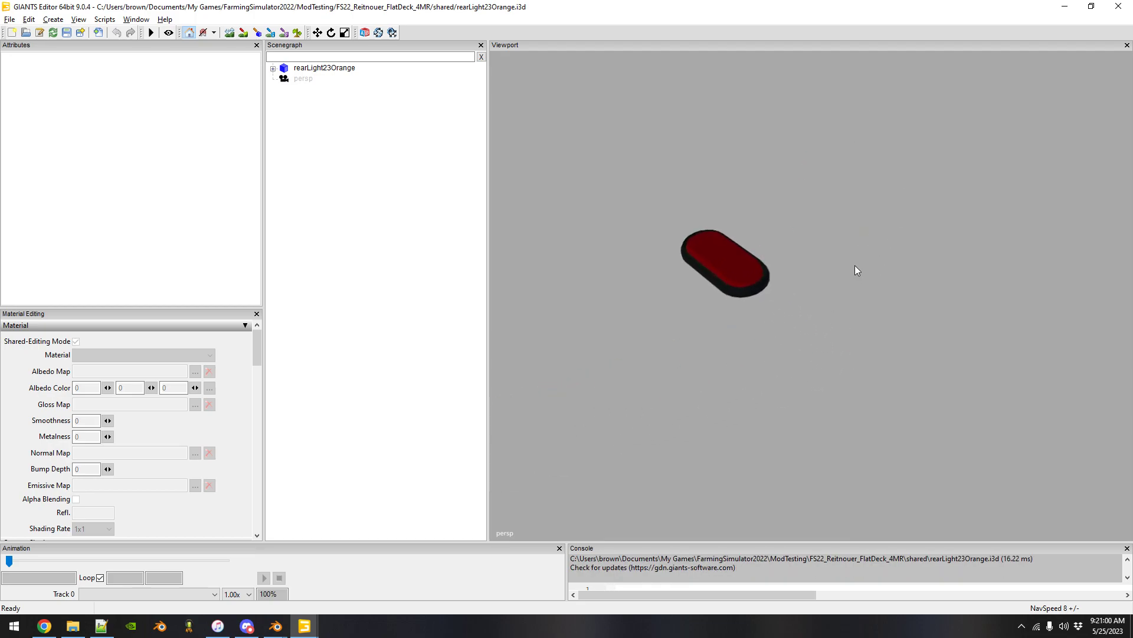
scroll(856, 259, up, 3)
scroll(857, 258, down, 2)
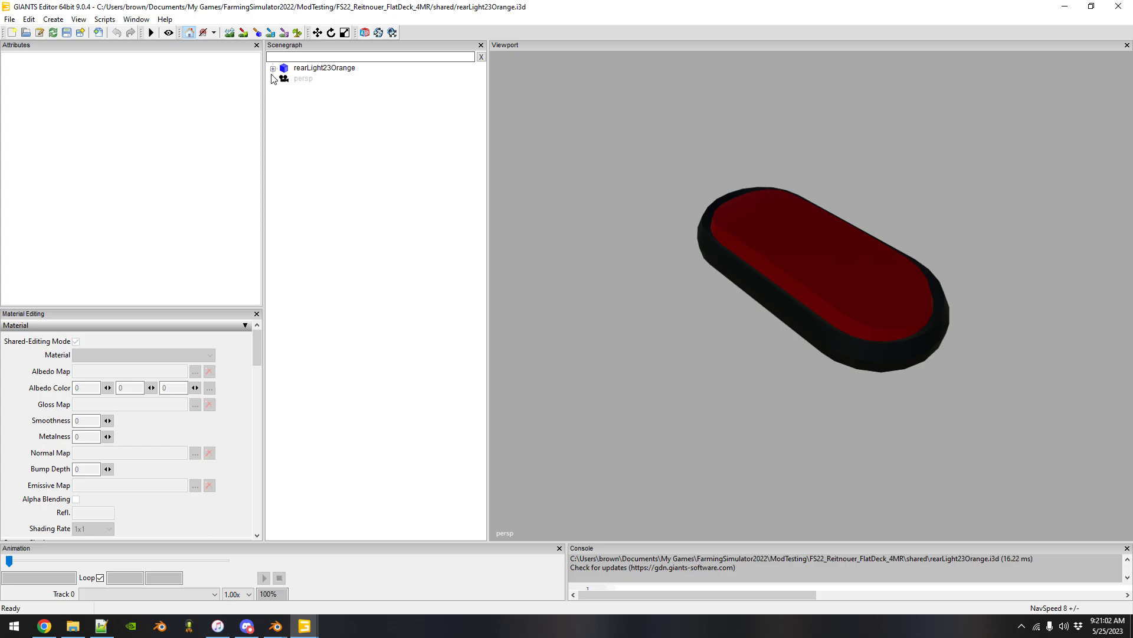
click(295, 69)
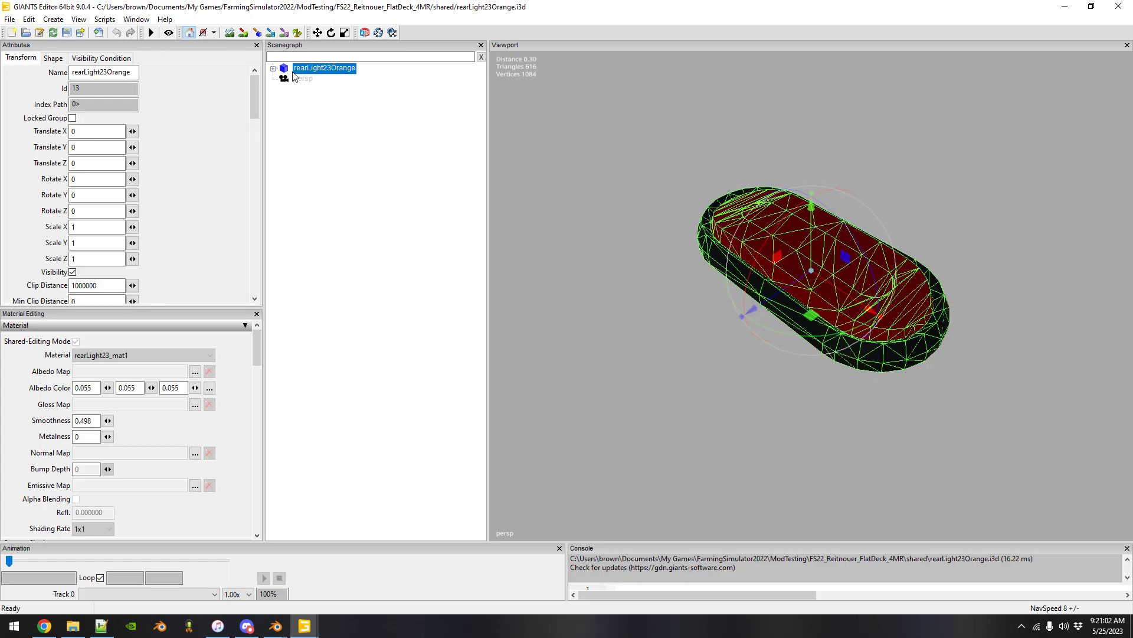
Step: Cancel the gloss map texture choice, then close the scene and answer the save prompt
click(195, 404)
click(468, 84)
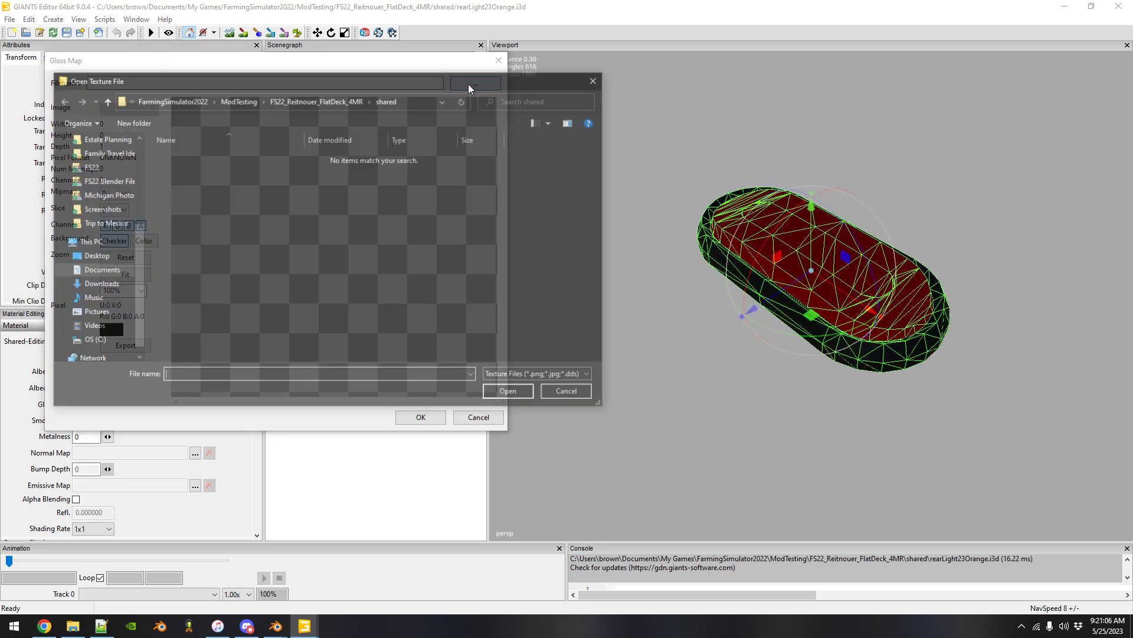
click(571, 394)
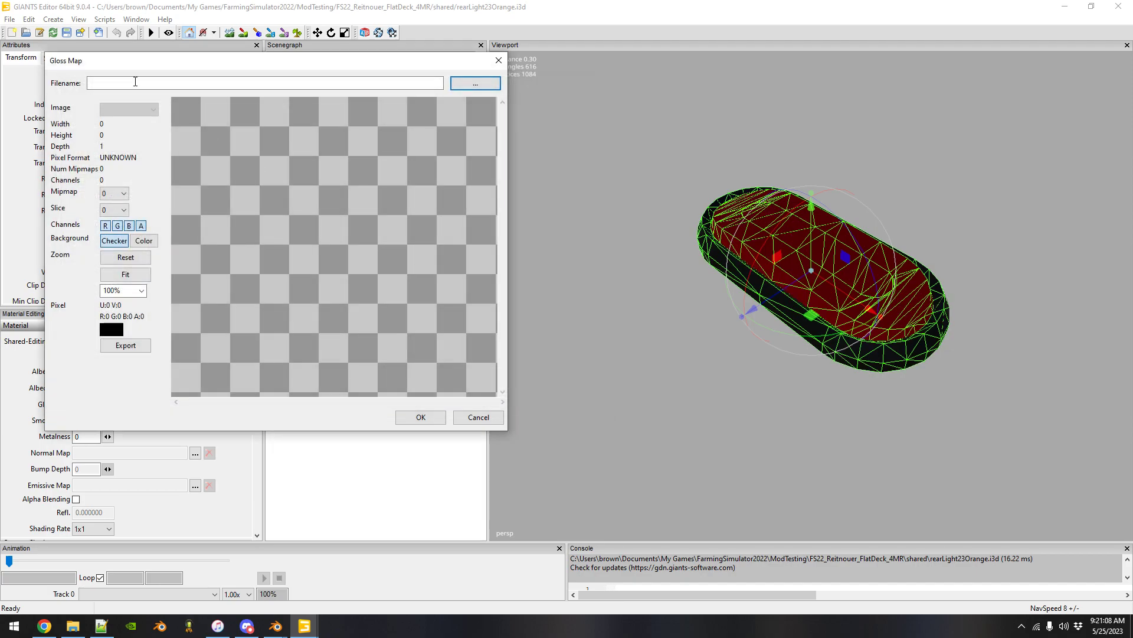
click(478, 417)
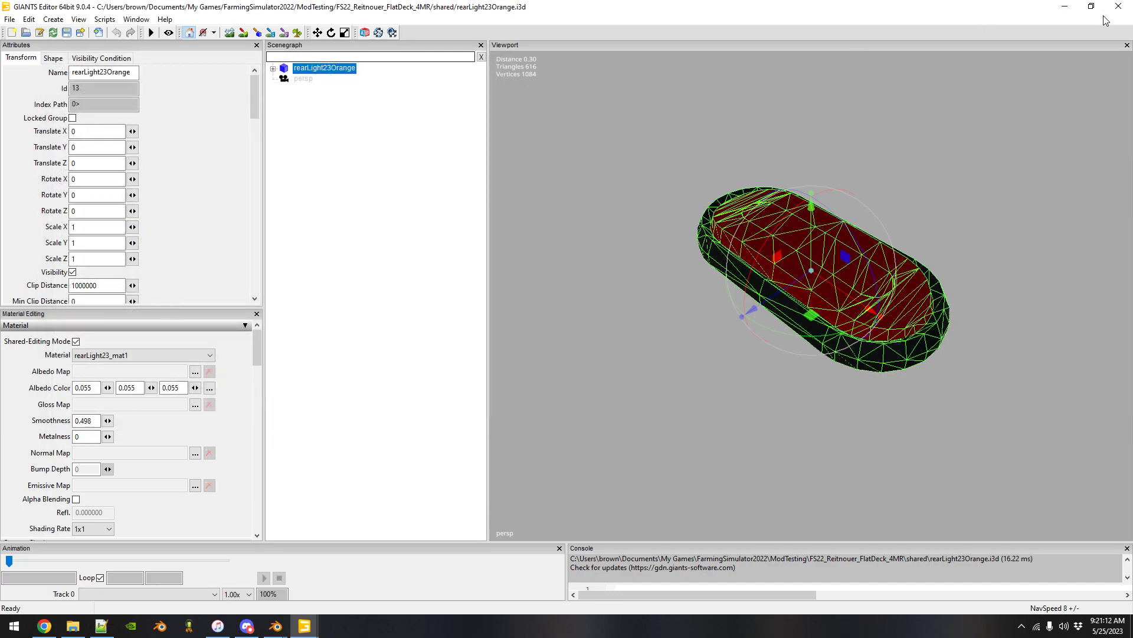
click(1119, 6)
click(642, 313)
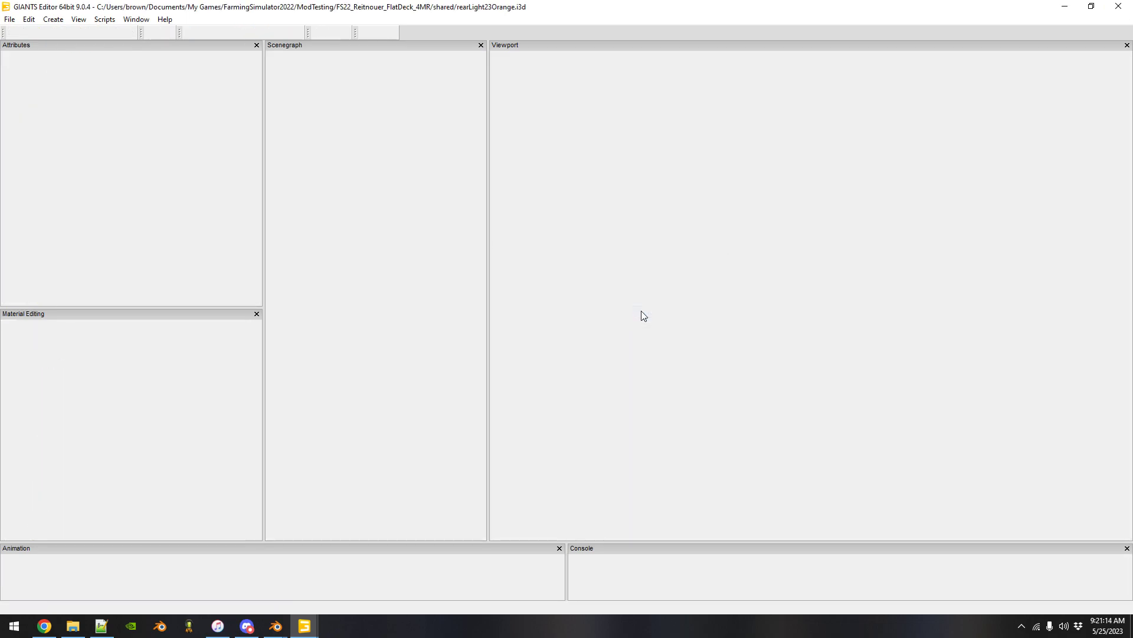
Step: Open lights.i3d with Notepad++ from the shared folder, then bring up rearLight23Orange.i3d's context menu
right_click(554, 278)
mouse_move(590, 286)
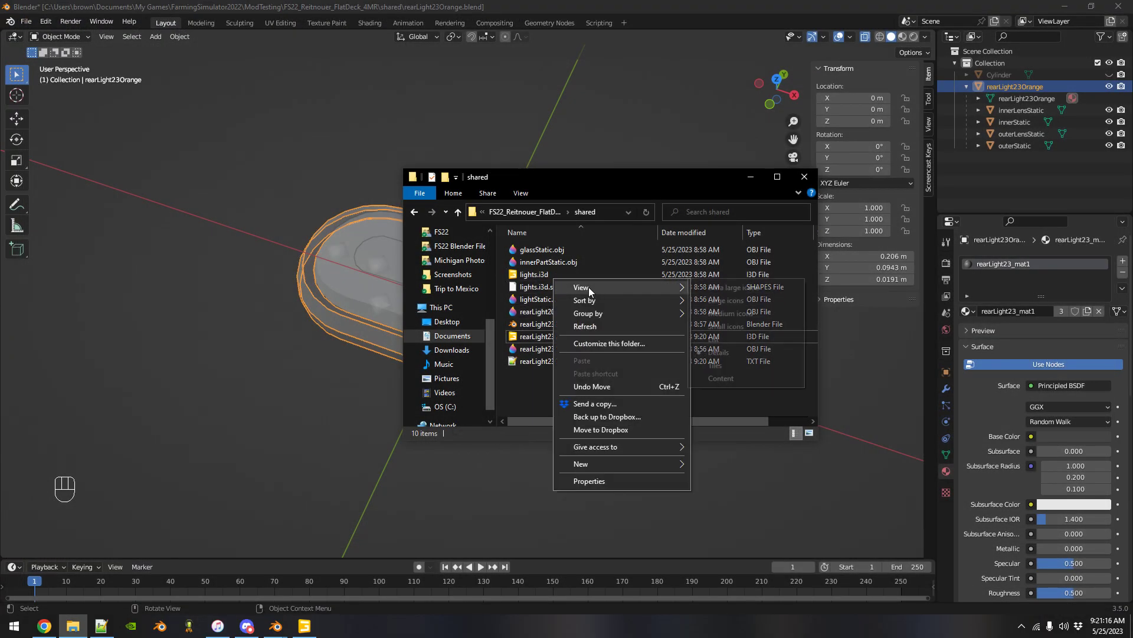
click(542, 275)
right_click(542, 275)
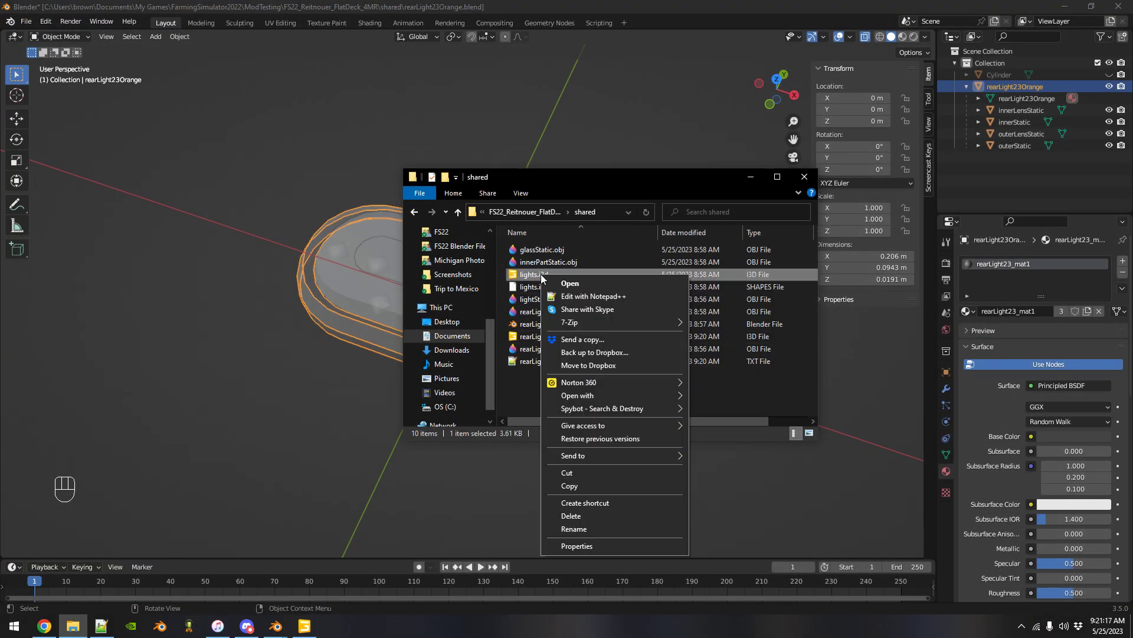
click(573, 298)
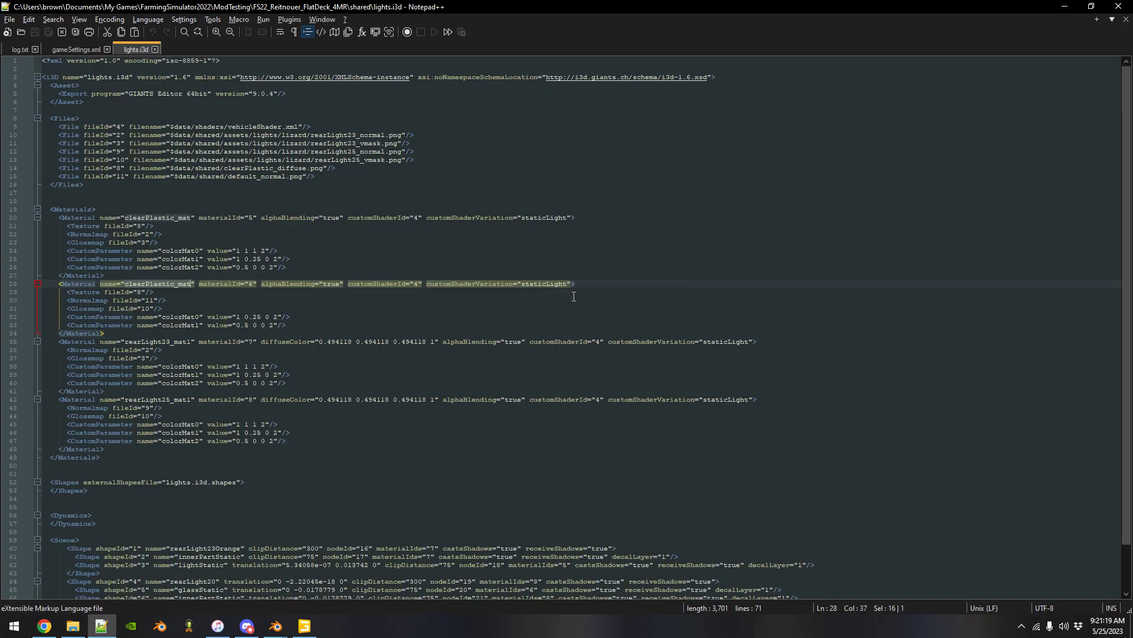
click(73, 625)
right_click(537, 334)
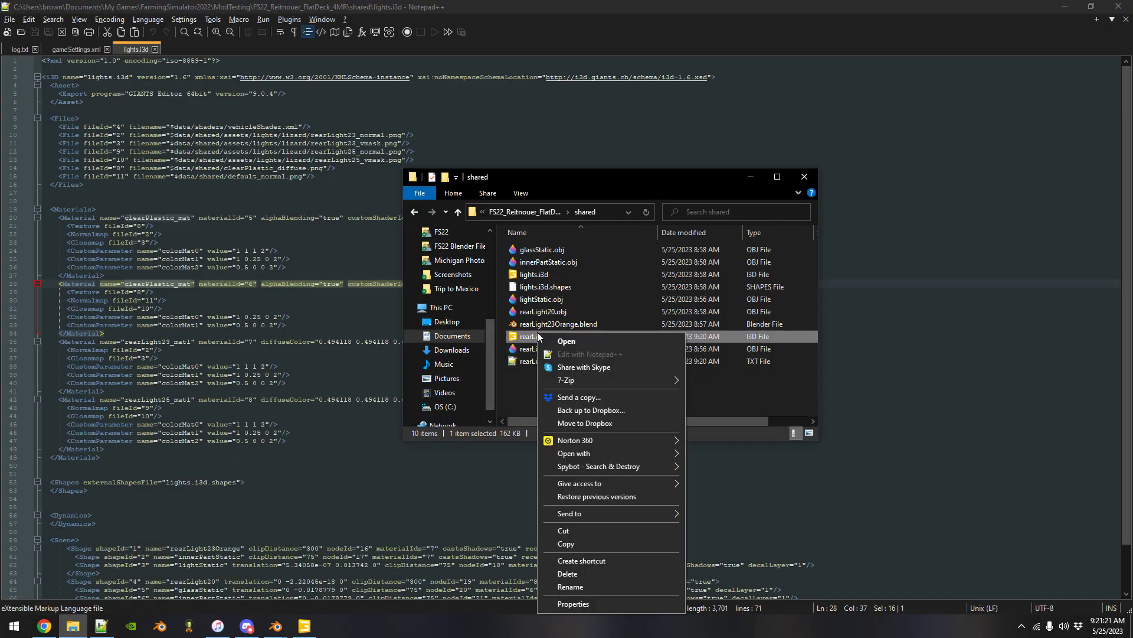
Step: Open rearLight23Orange.i3d in Notepad++ and paste lights.i3d's Files block over its empty Files line
click(568, 355)
key(ctrl+Tab)
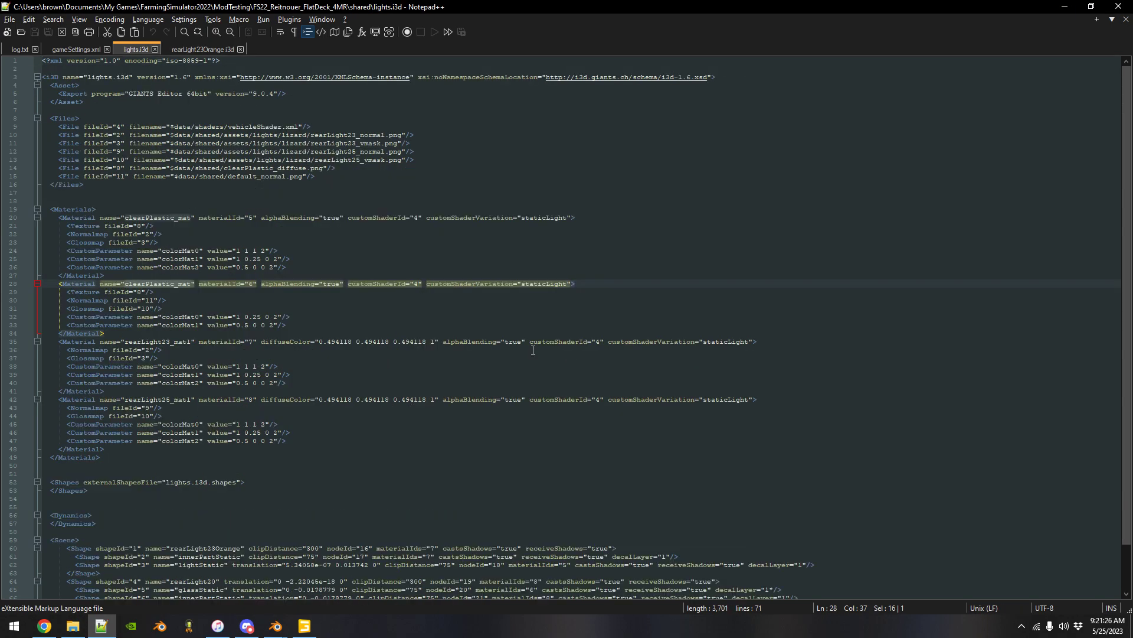
drag(87, 104, 99, 199)
key(ctrl+c)
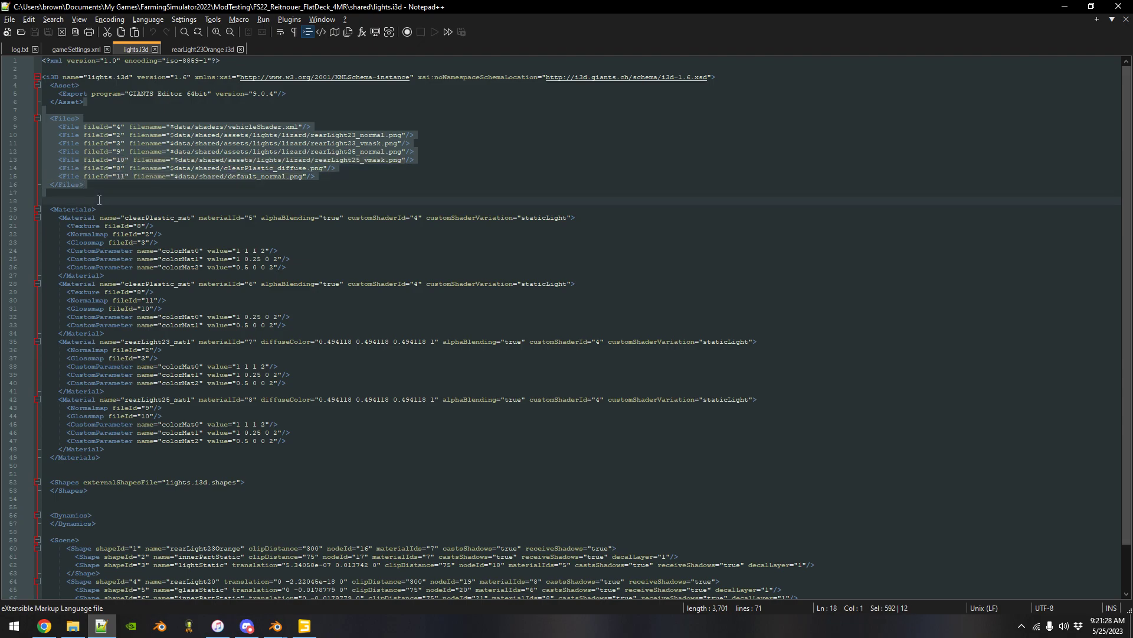
key(ctrl+Tab)
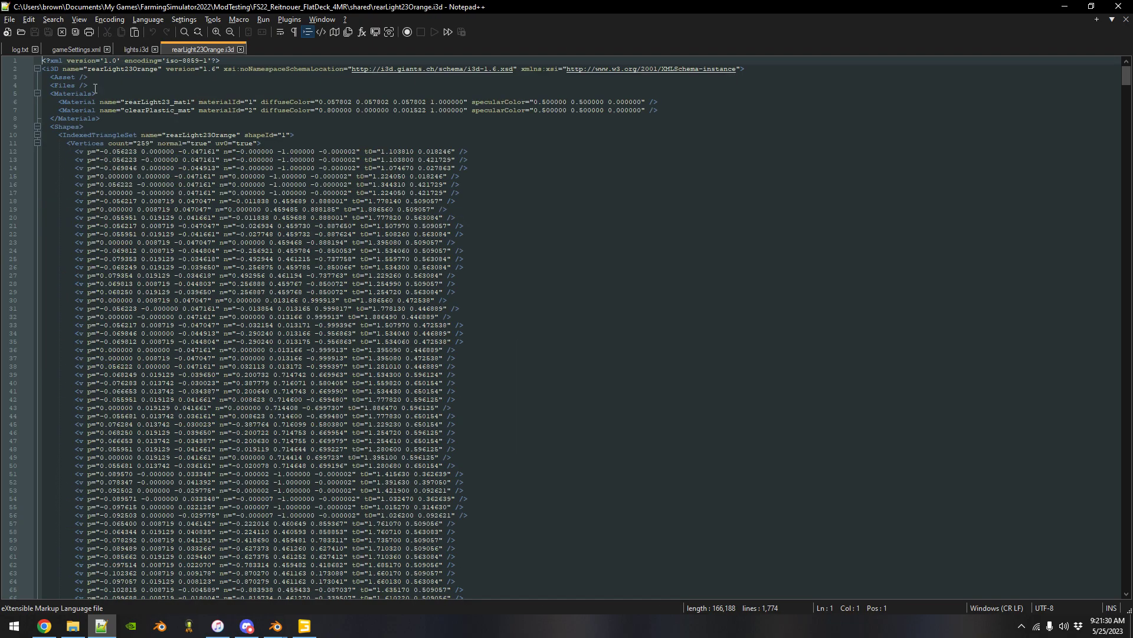
click(95, 86)
key(shift+Home)
key(ctrl+v)
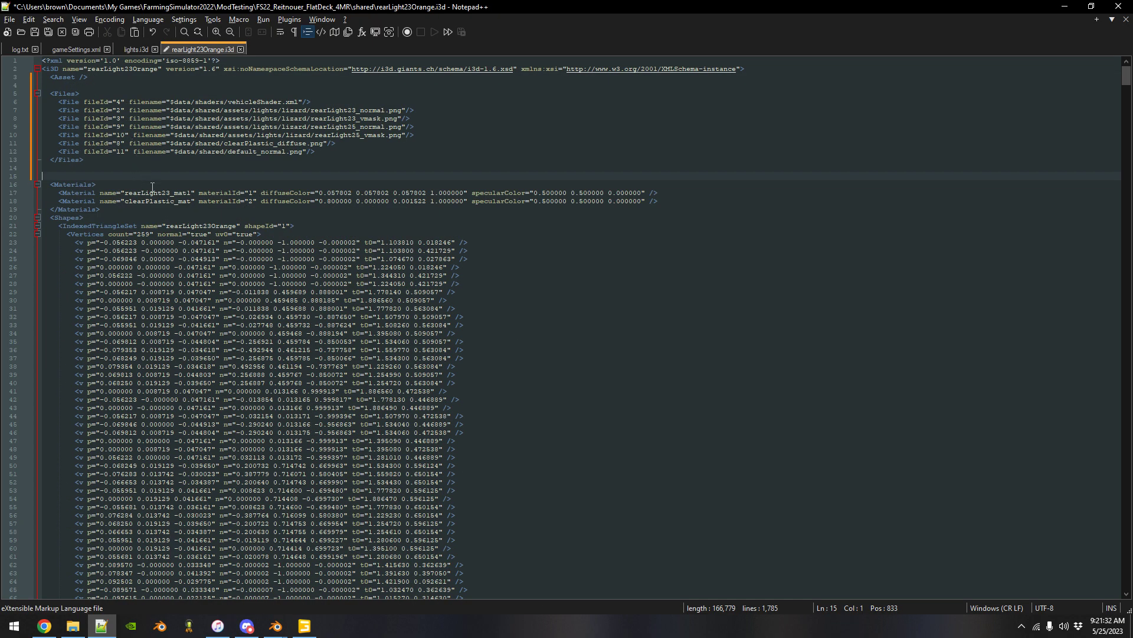
Step: Replace the one-line rearLight23_mat1 material with lights.i3d's full block and set materialId to 1
key(ctrl+Tab)
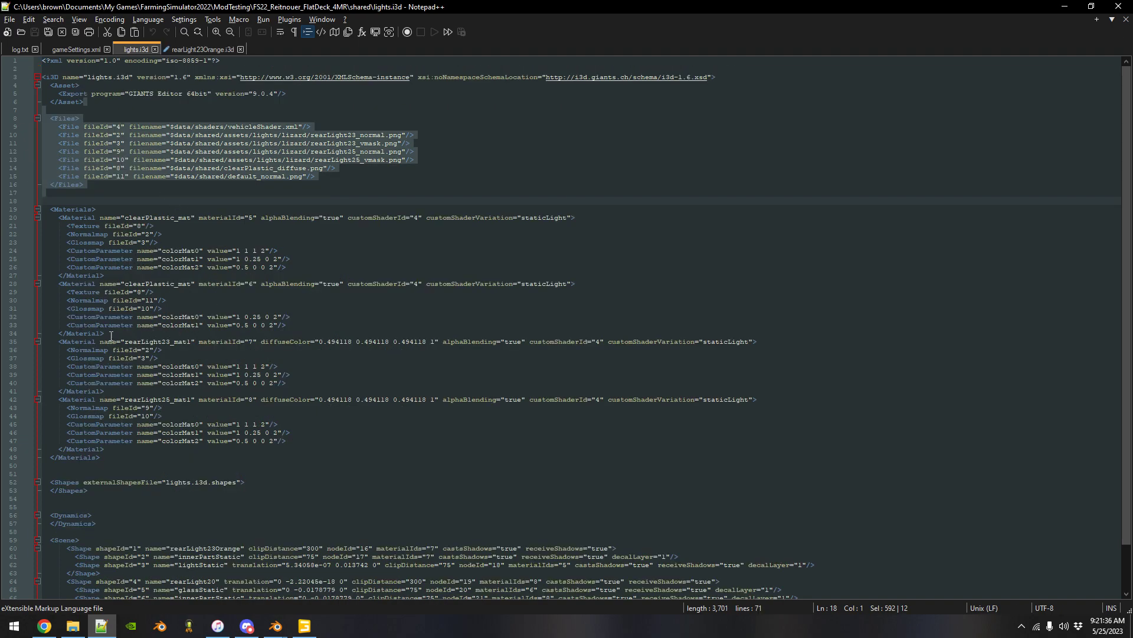
drag(111, 335, 112, 389)
key(ctrl+c)
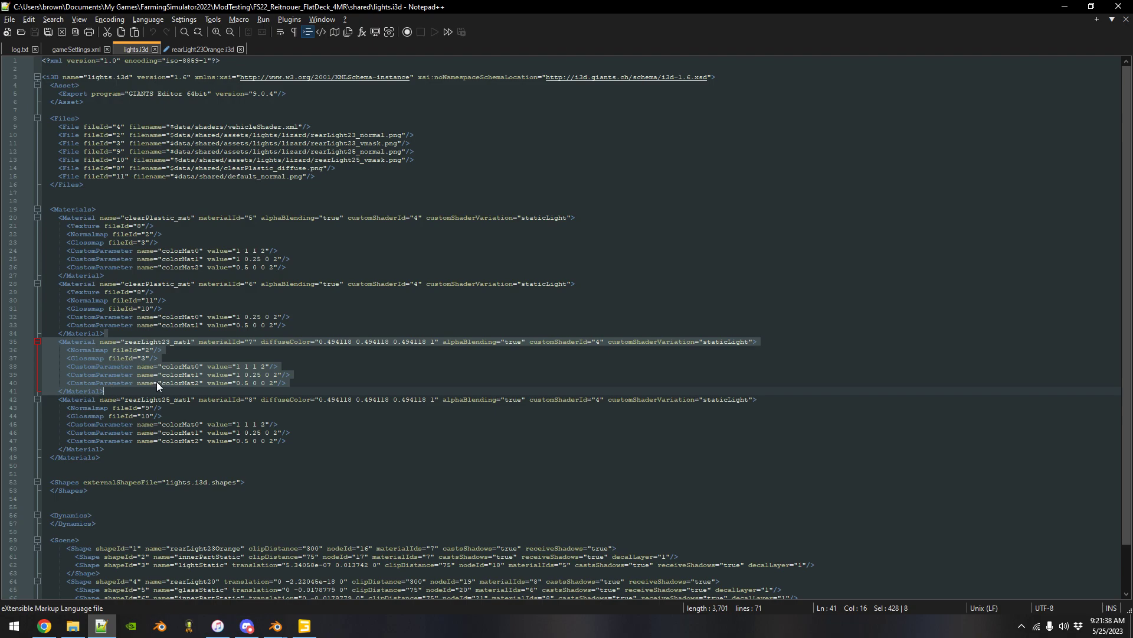
key(ctrl+Tab)
drag(669, 183, 660, 194)
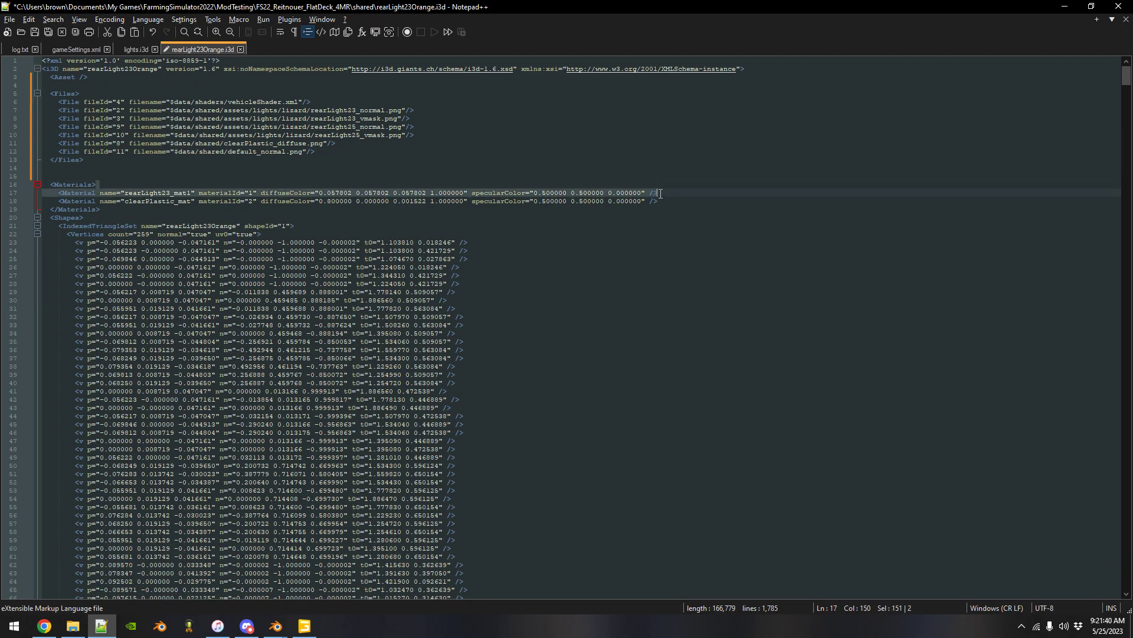
key(ctrl+v)
double_click(252, 194)
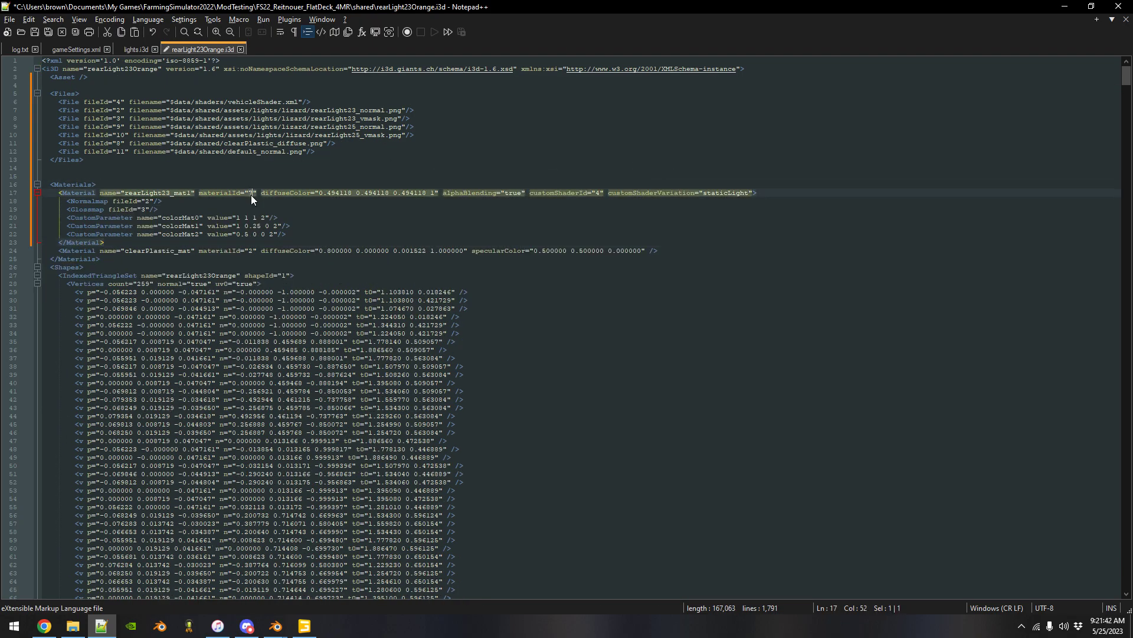
text(1)
Step: Replace clearPlastic_mat with lights.i3d's full block, set materialId to 2, save and close the file
key(ctrl+Tab)
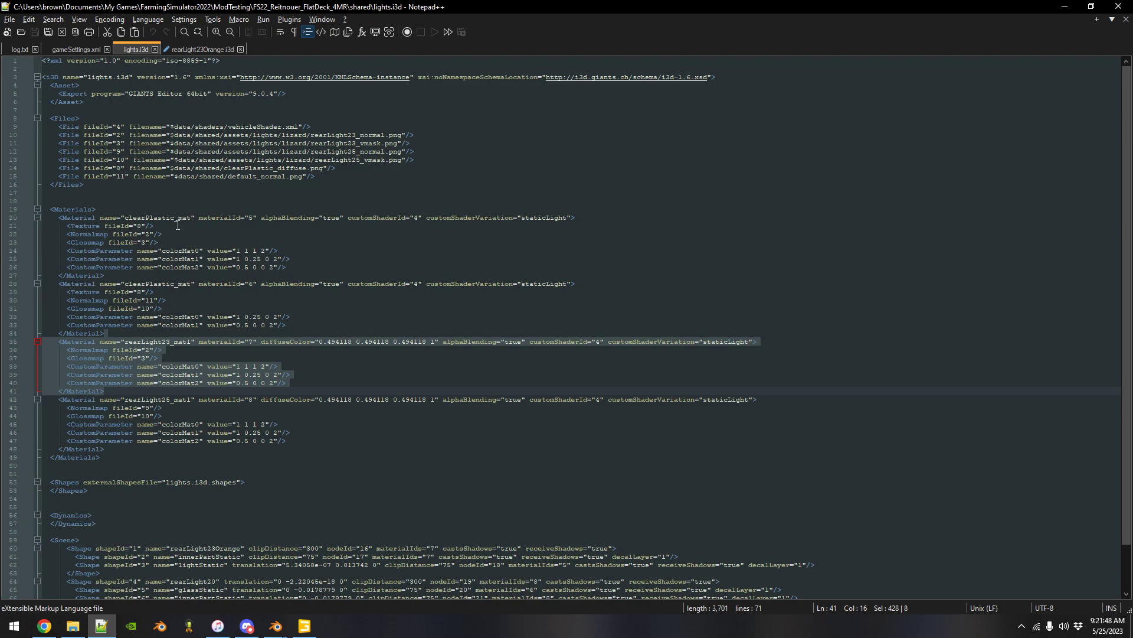
drag(114, 206, 108, 267)
key(ctrl+c)
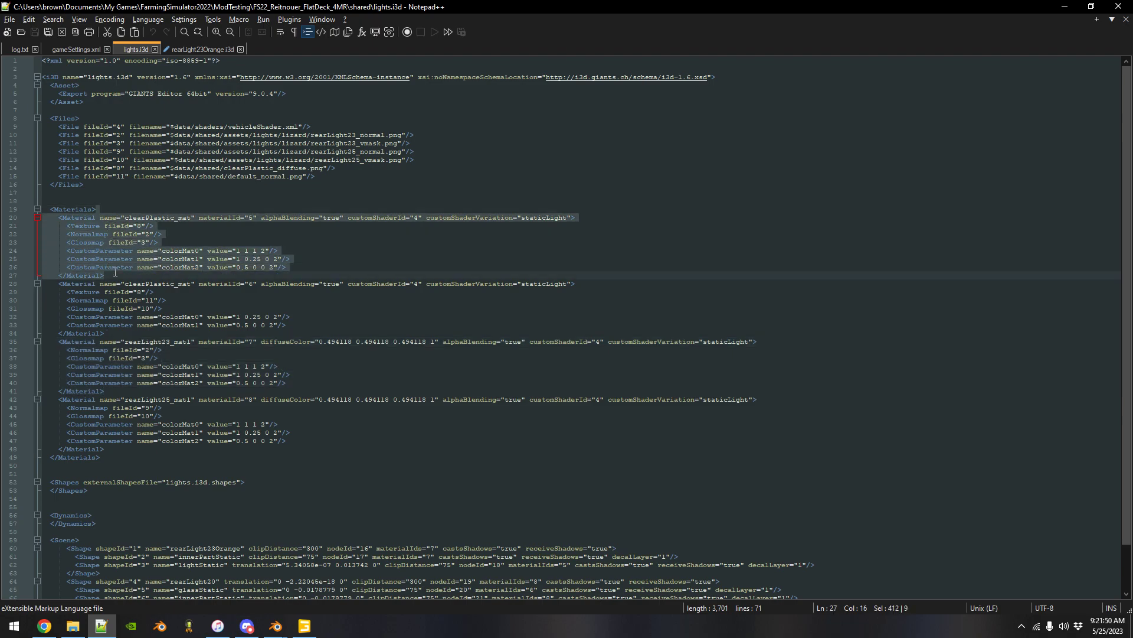
key(ctrl+Tab)
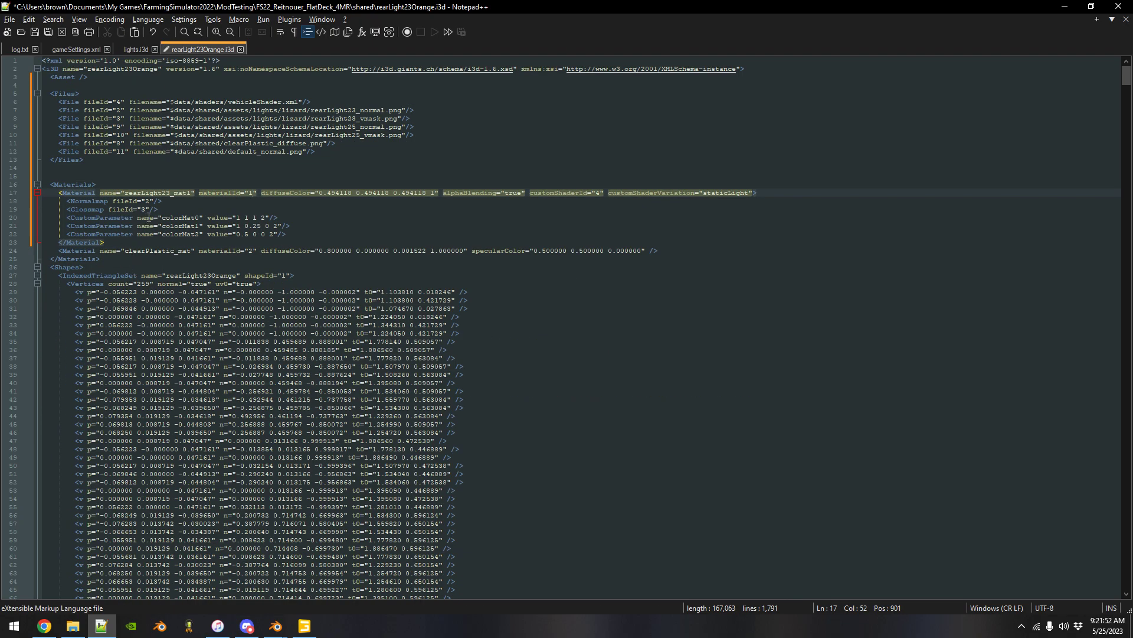
drag(665, 243, 665, 251)
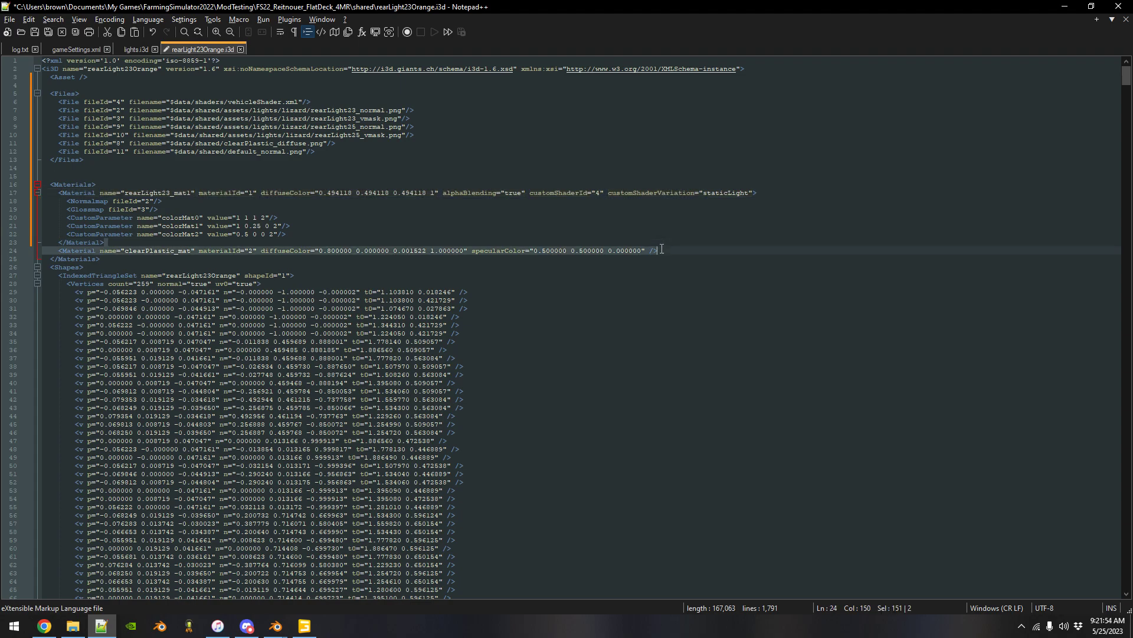
key(ctrl+v)
double_click(252, 250)
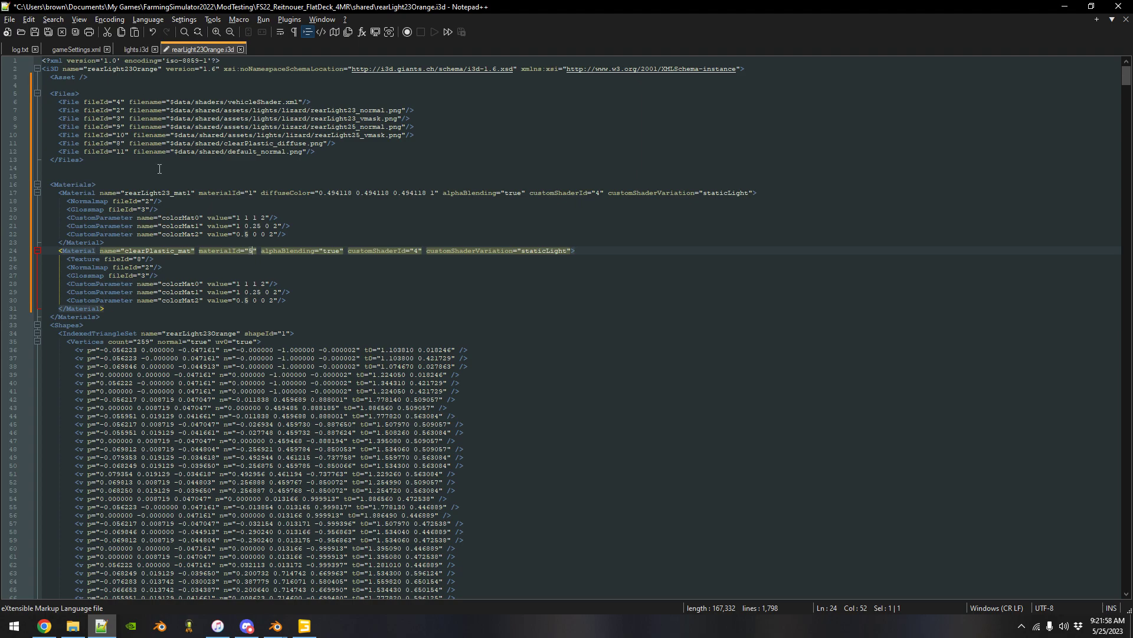
text(2)
key(ctrl+s)
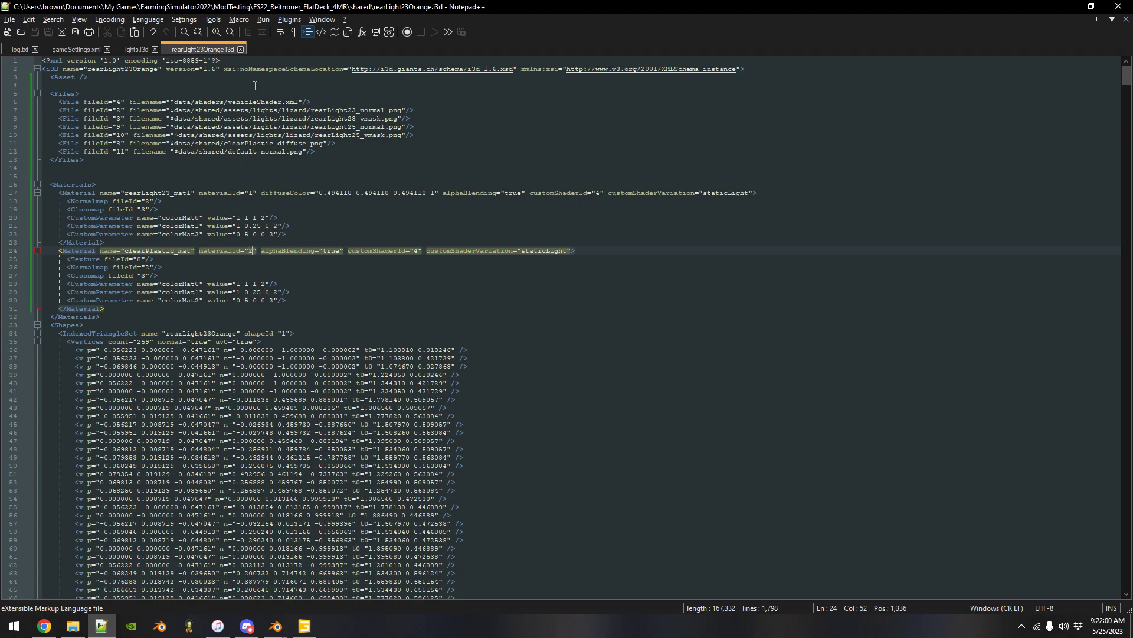
click(239, 50)
Step: Close lights.i3d, minimize GIANTS Editor and bring up the shared folder in File Explorer
click(156, 49)
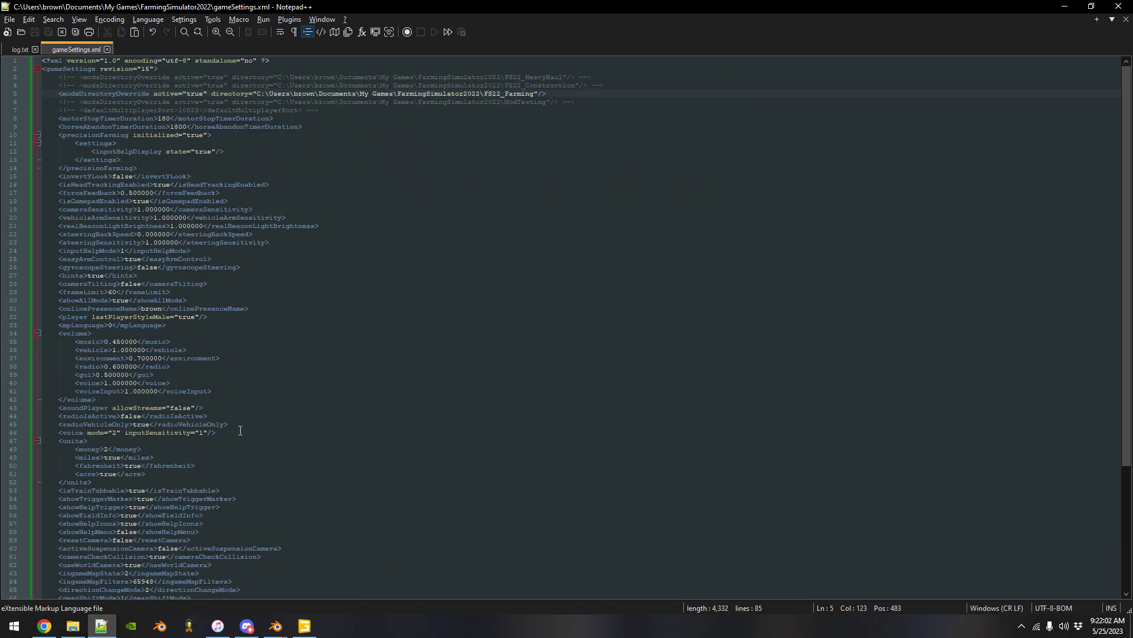
click(303, 630)
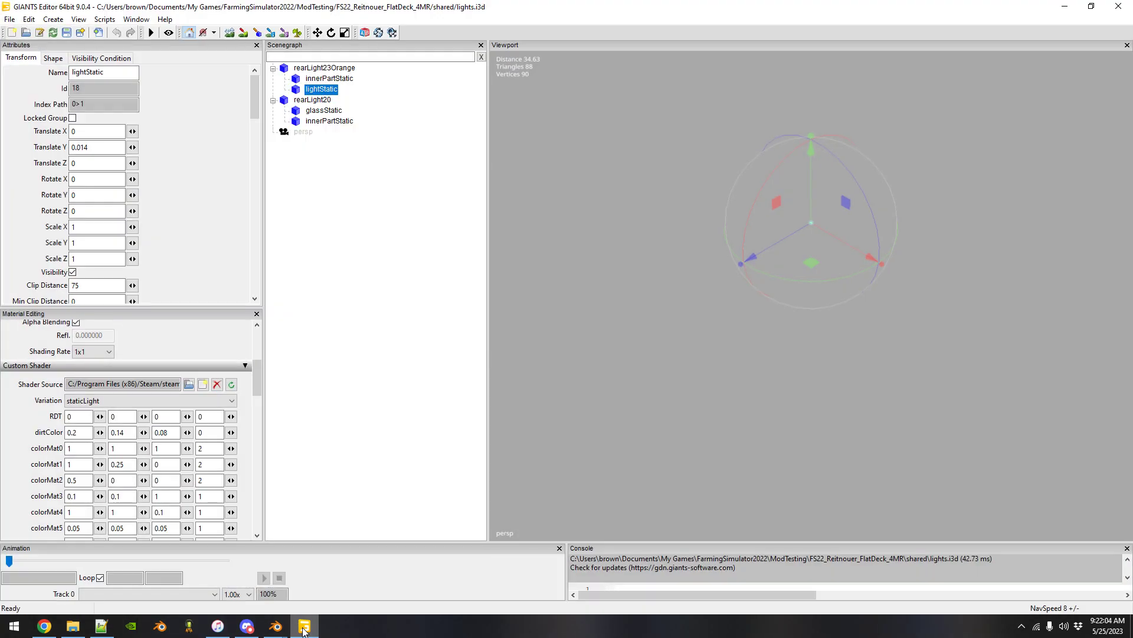
click(1075, 12)
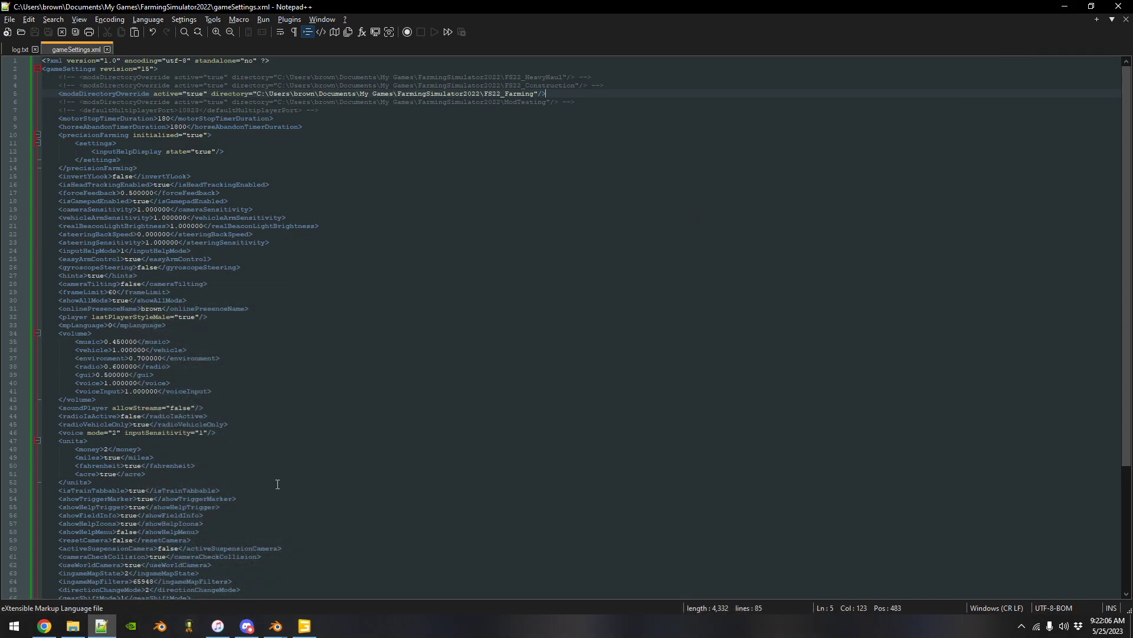
click(73, 625)
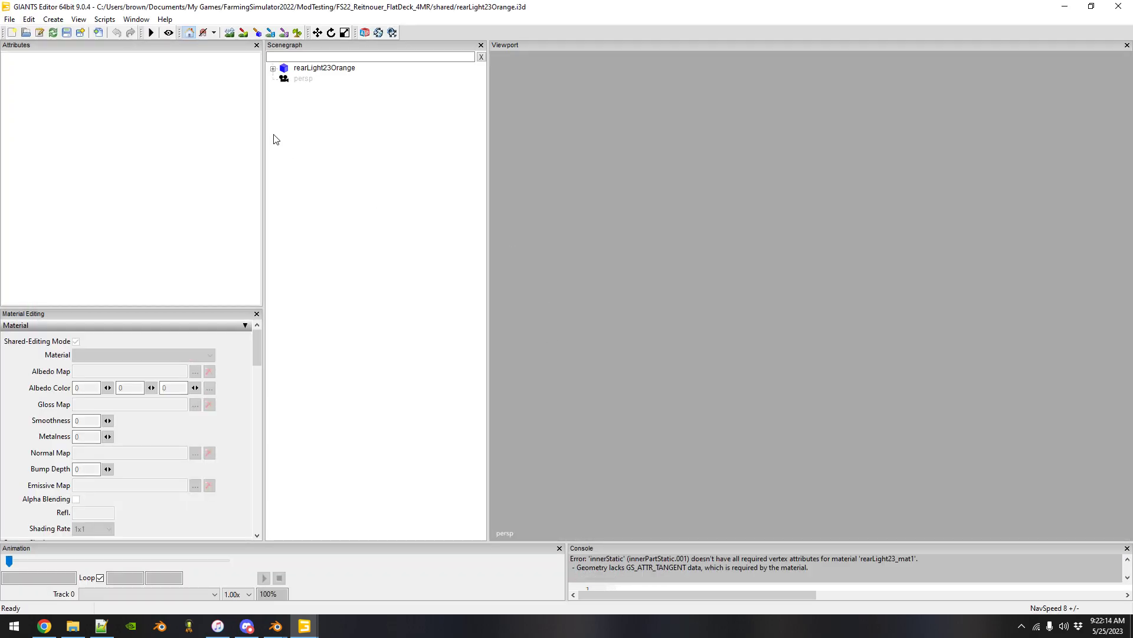
Step: Enable Cast Shadowmap, Receive Shadowmap and Tangents on the rearLight23Orange shape
click(313, 67)
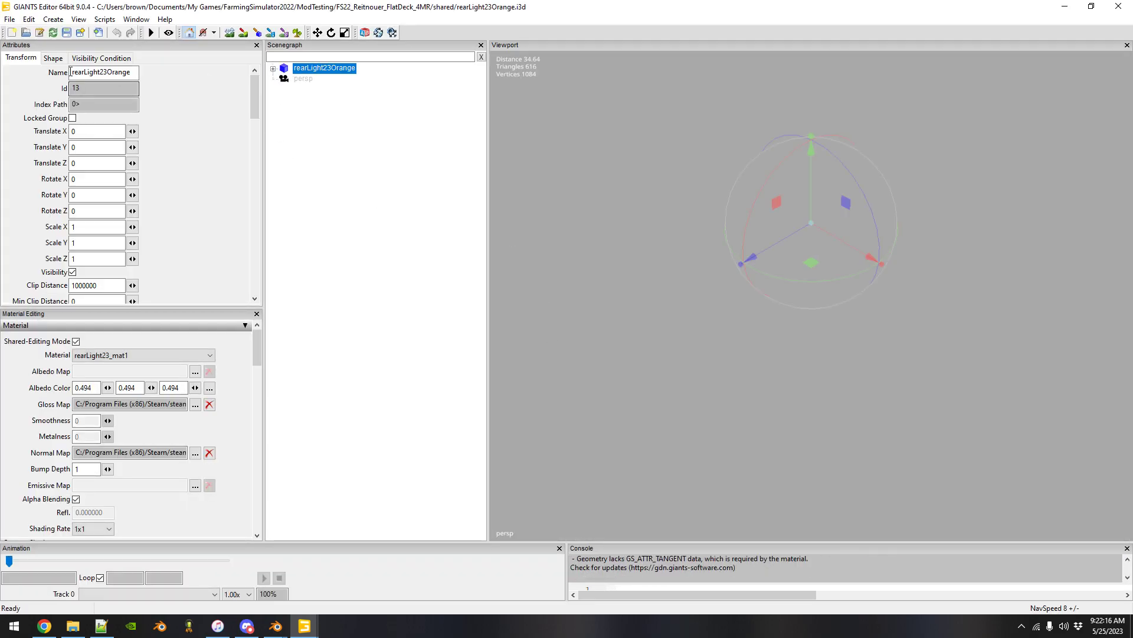
click(53, 58)
click(95, 161)
click(95, 172)
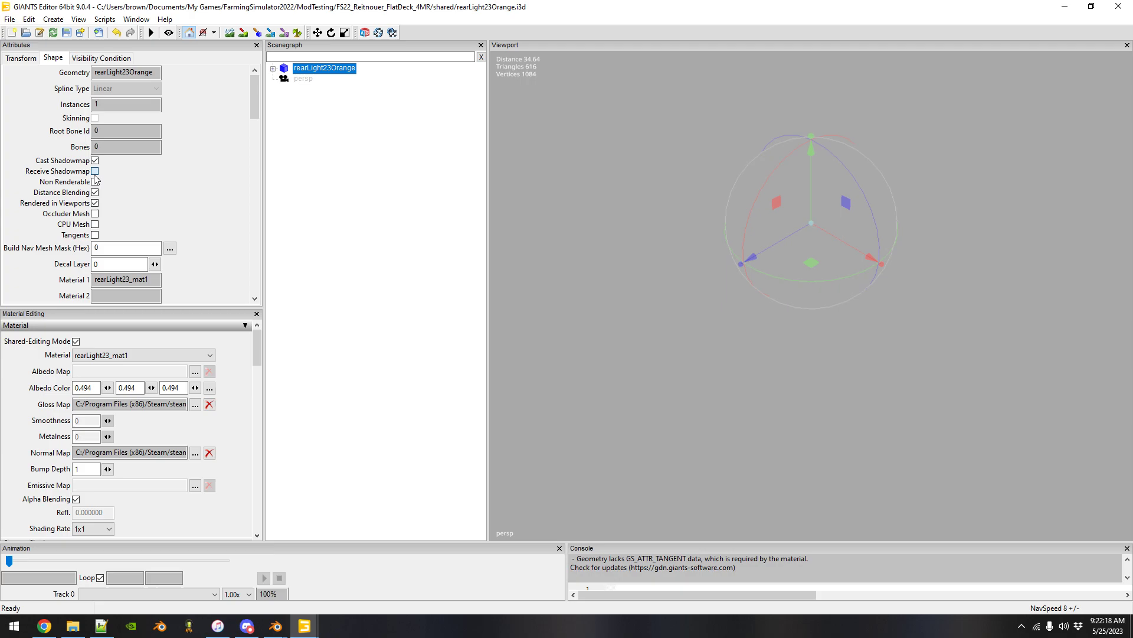
click(94, 235)
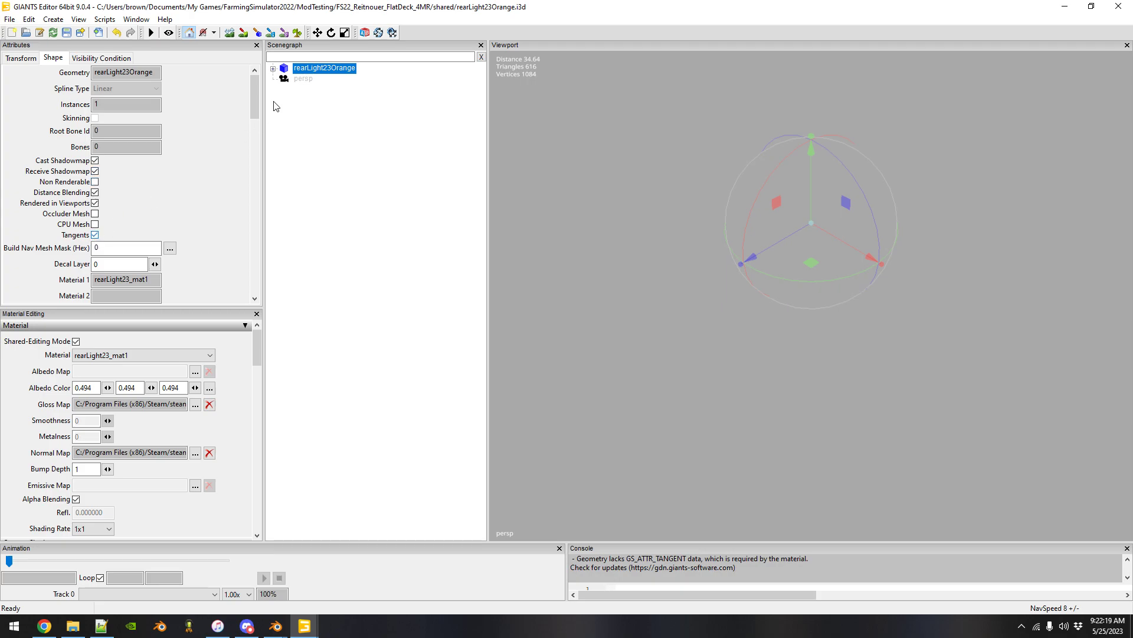
Step: Expand rearLight23Orange and enable Receive Shadowmap and Tangents on innerStatic and Receive Shadowmap on outerStatic
click(273, 69)
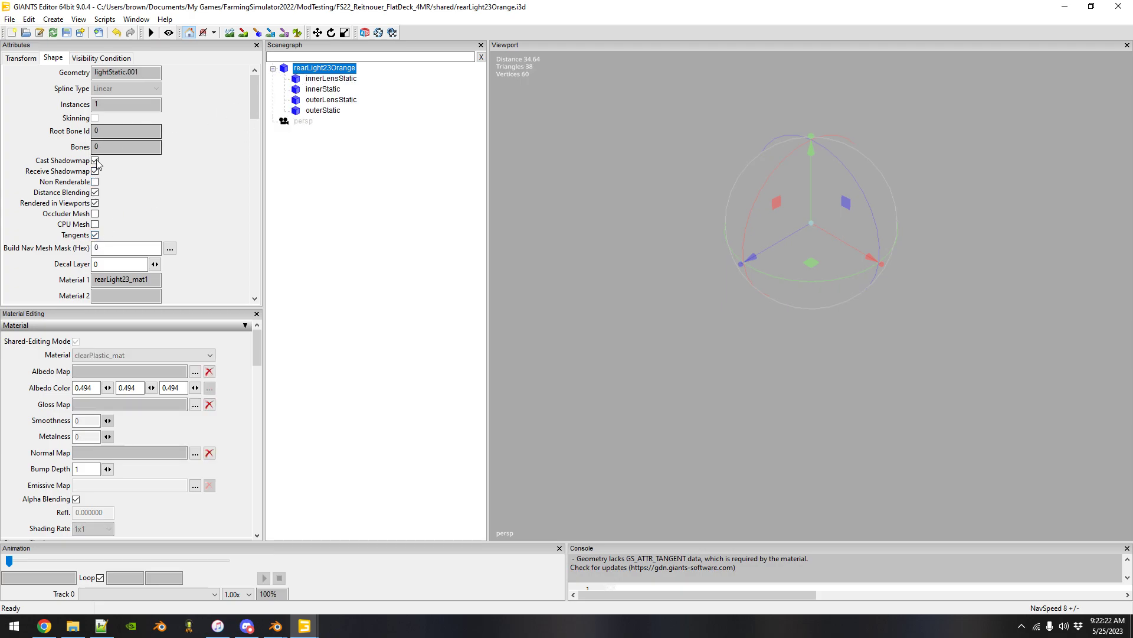
click(322, 79)
click(323, 89)
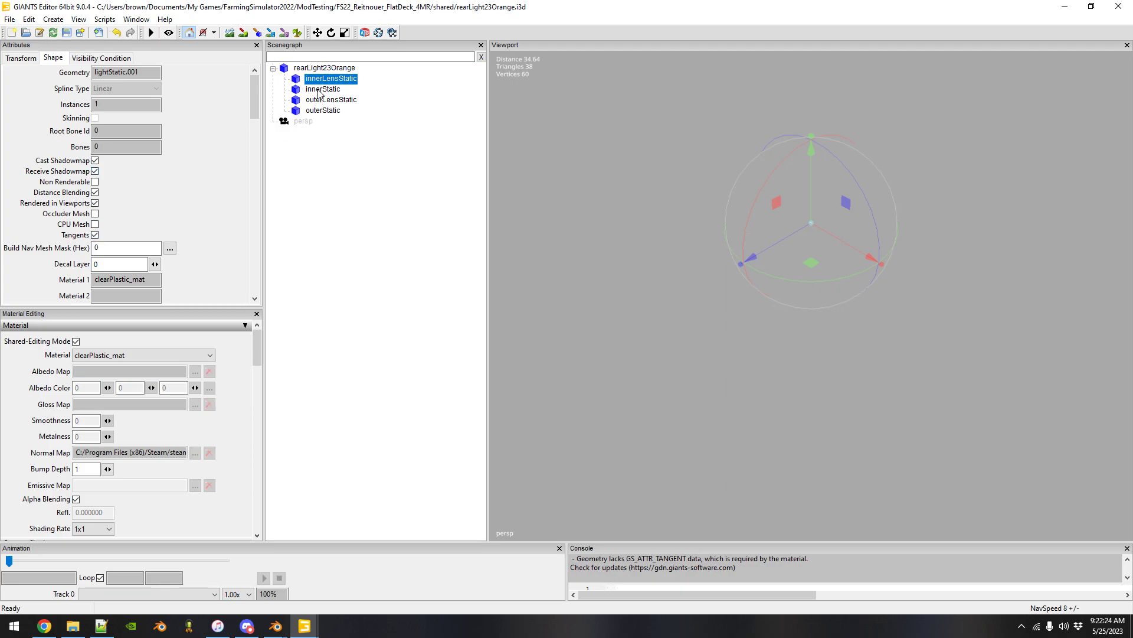
click(95, 171)
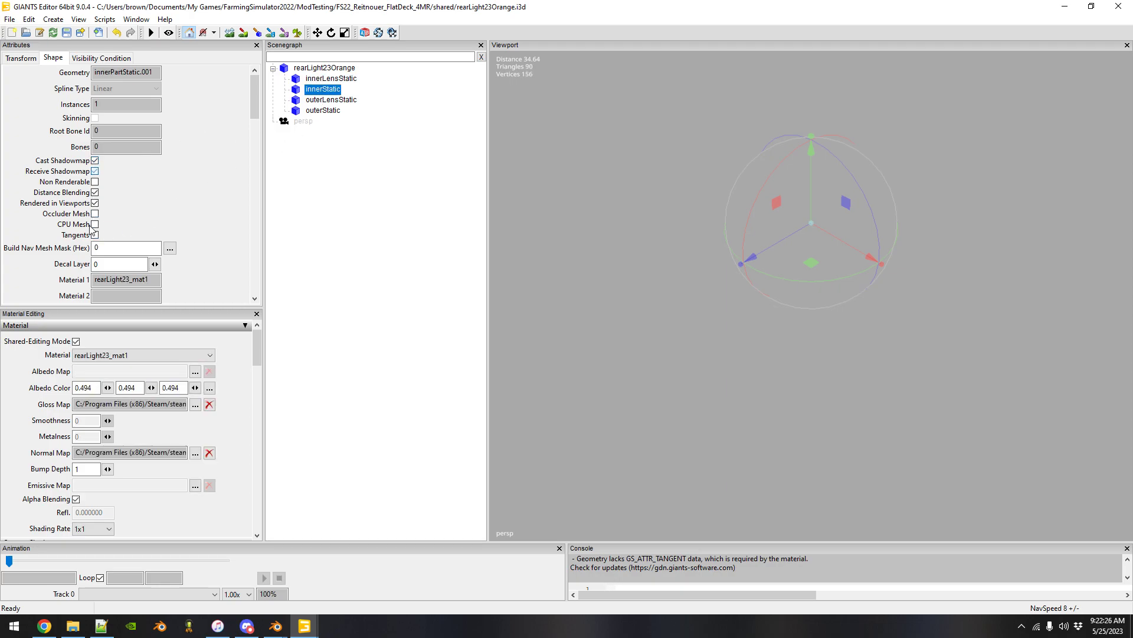
click(95, 235)
click(322, 100)
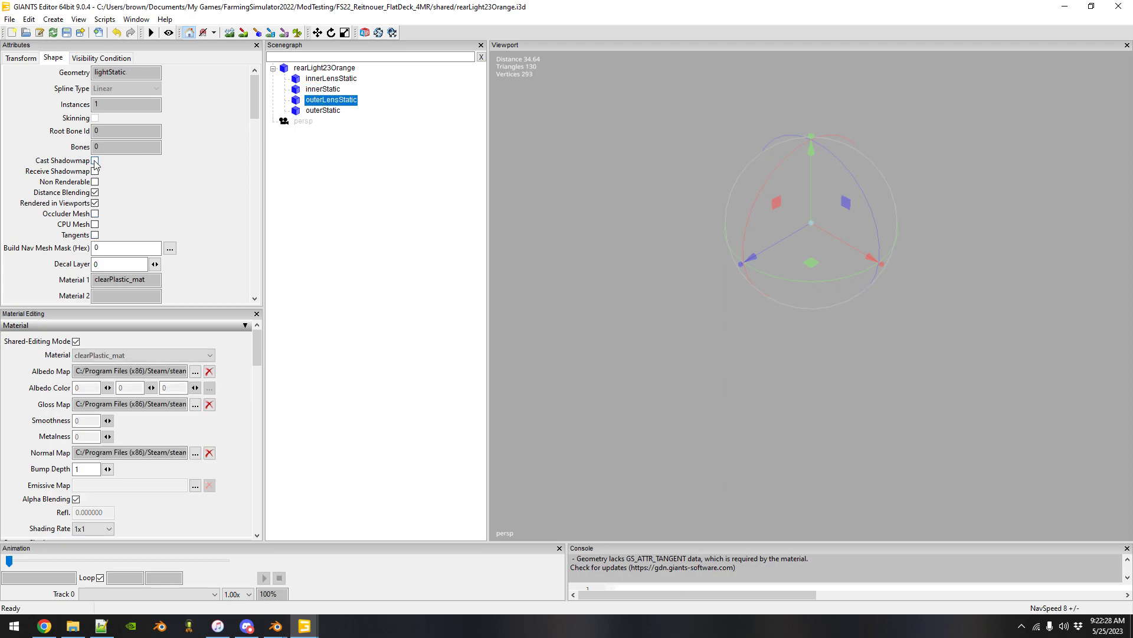
click(323, 110)
click(94, 171)
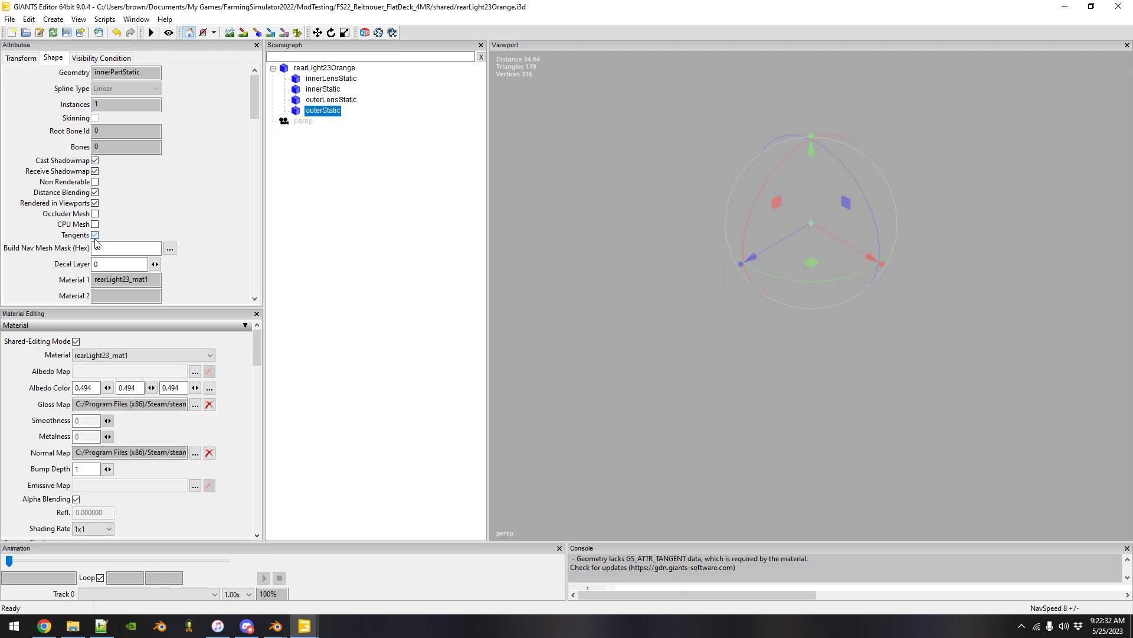
Step: Zoom the viewport onto the rear light and select innerLensStatic under rearLight23Orange
scroll(848, 183, up, 3)
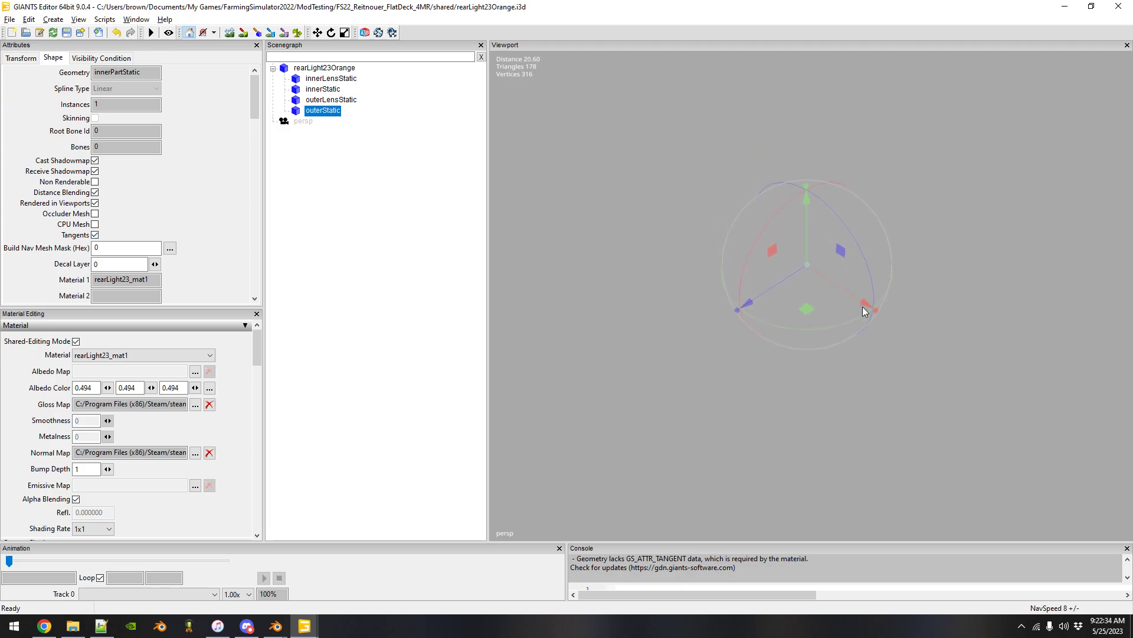
scroll(916, 171, up, 5)
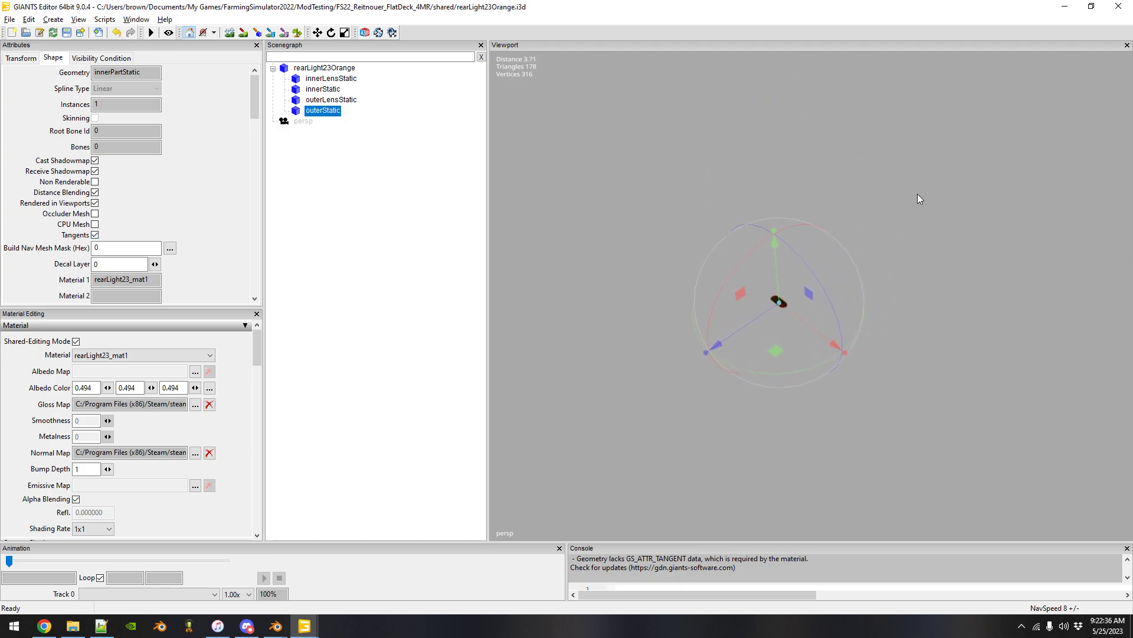
scroll(918, 196, up, 5)
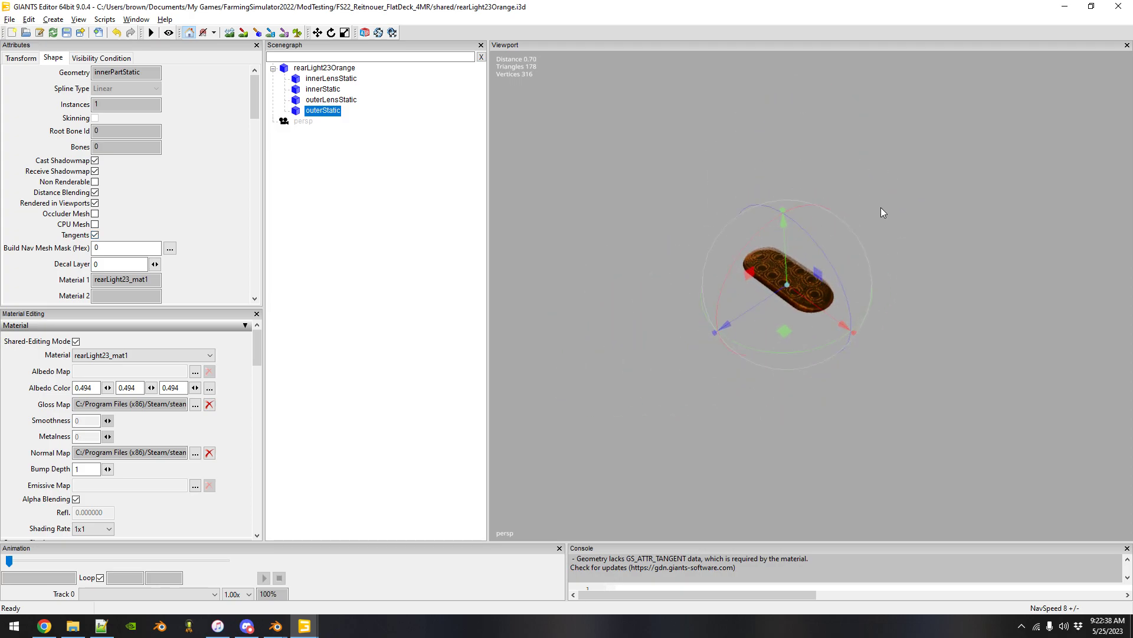
scroll(882, 210, up, 3)
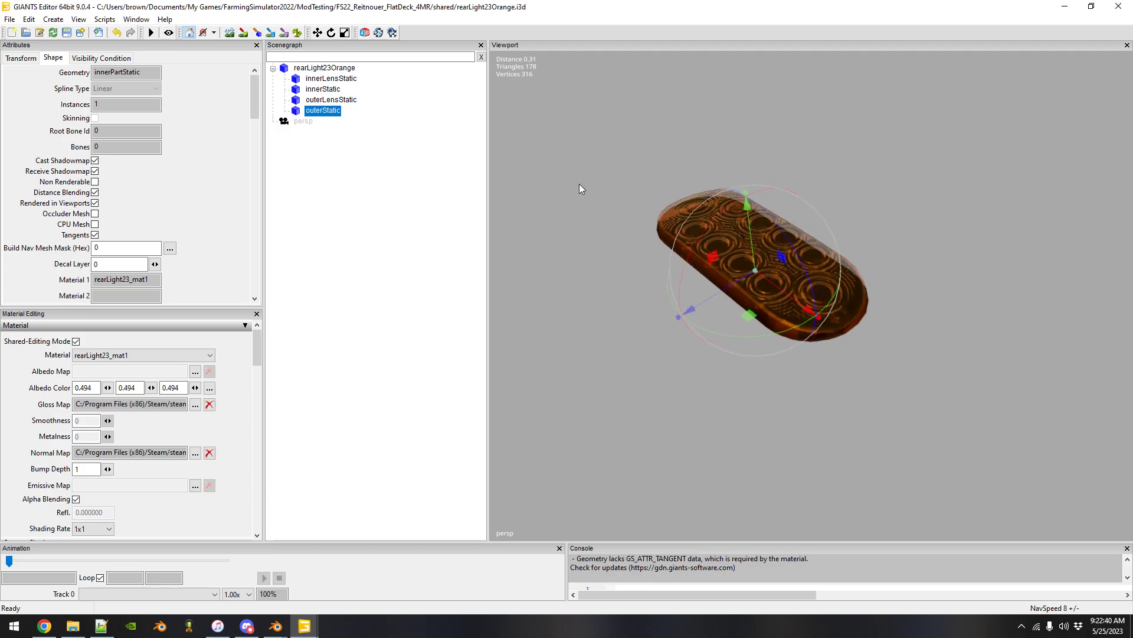
click(317, 70)
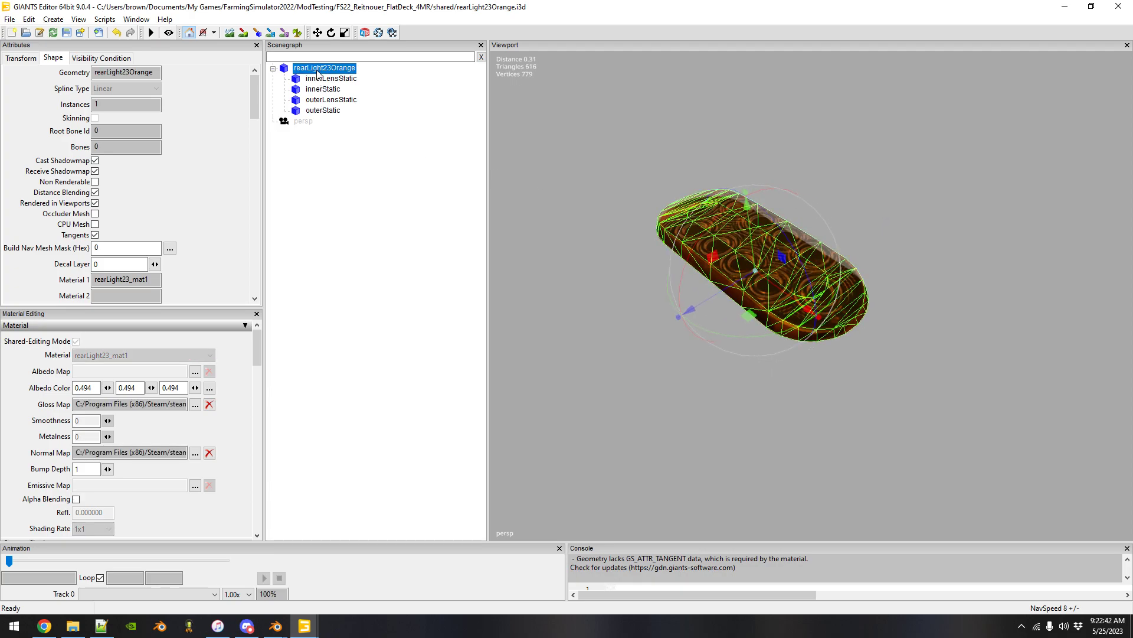
click(317, 79)
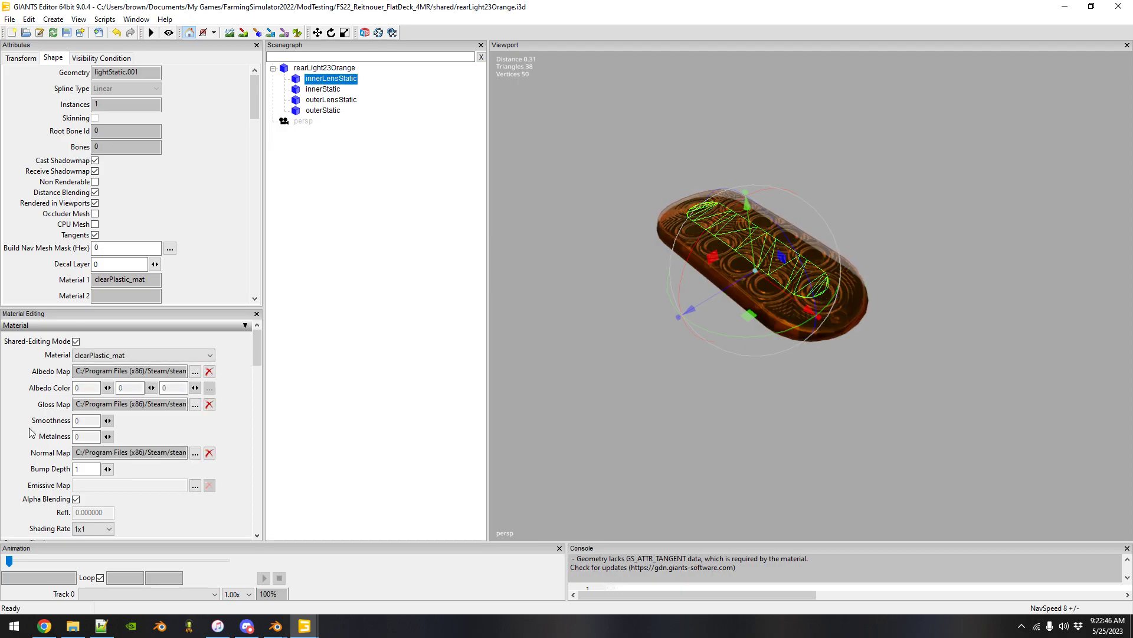
Step: Set the clearPlastic_mat lens material's lightControl to 10
scroll(43, 425, down, 10)
scroll(43, 425, down, 3)
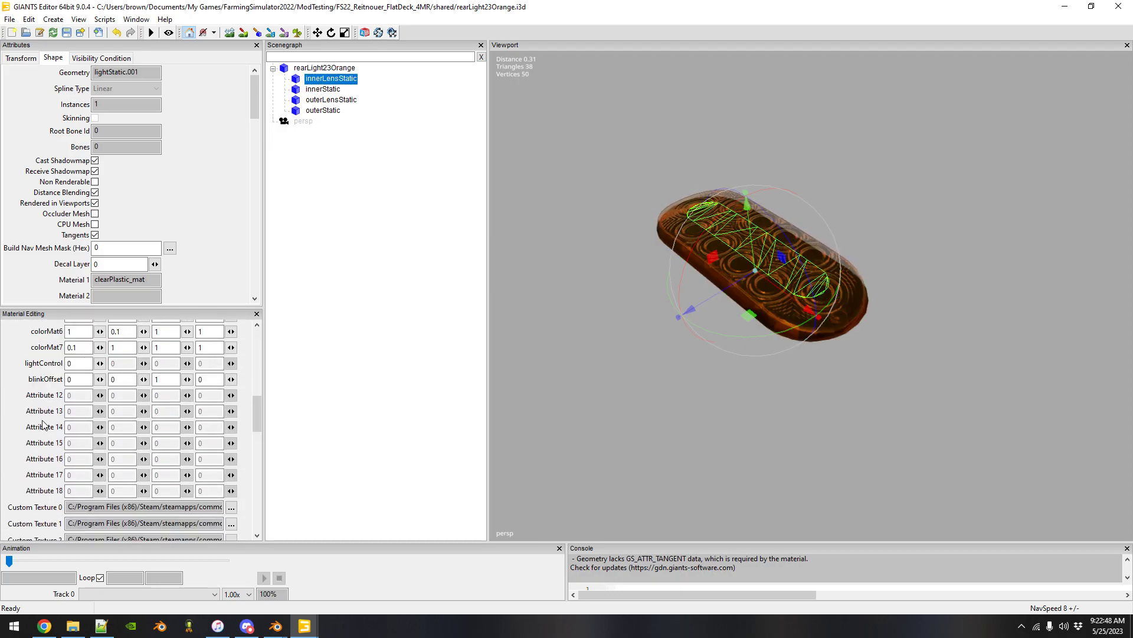
double_click(81, 364)
text(10)
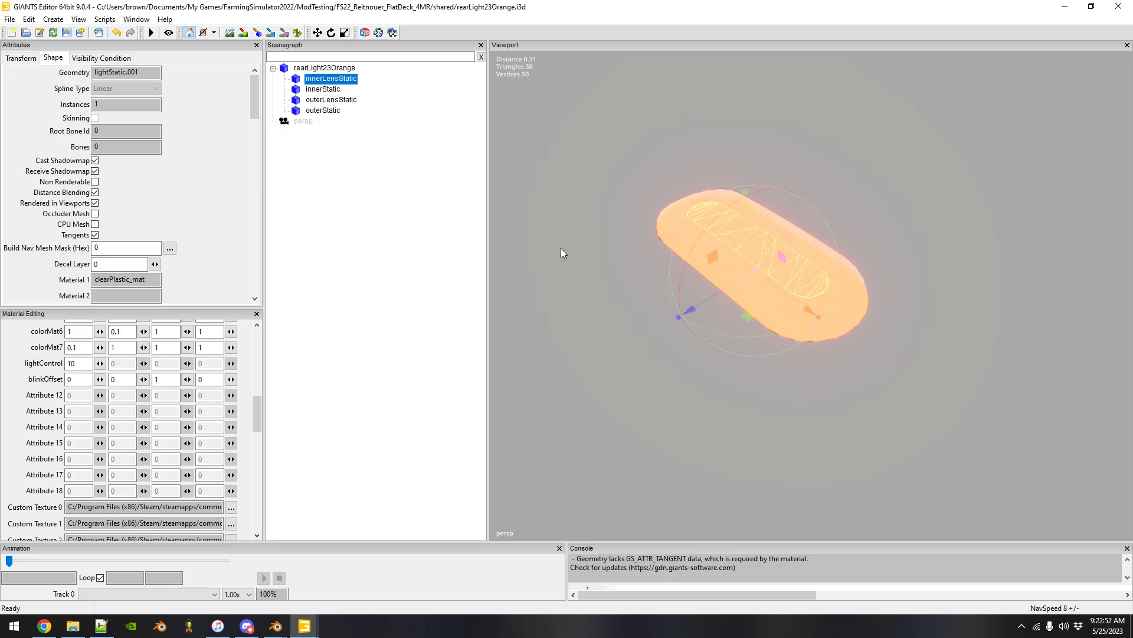
Step: Spread the inner lens, innerStatic and outer lens apart from the housing with the gizmo
drag(710, 297, 811, 254)
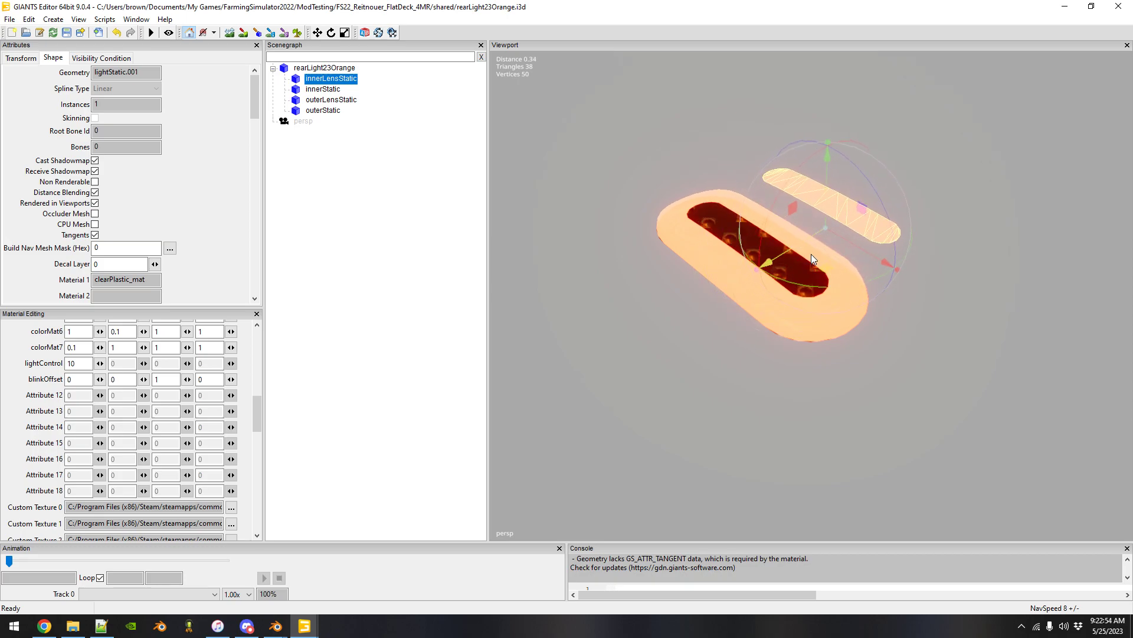
click(315, 94)
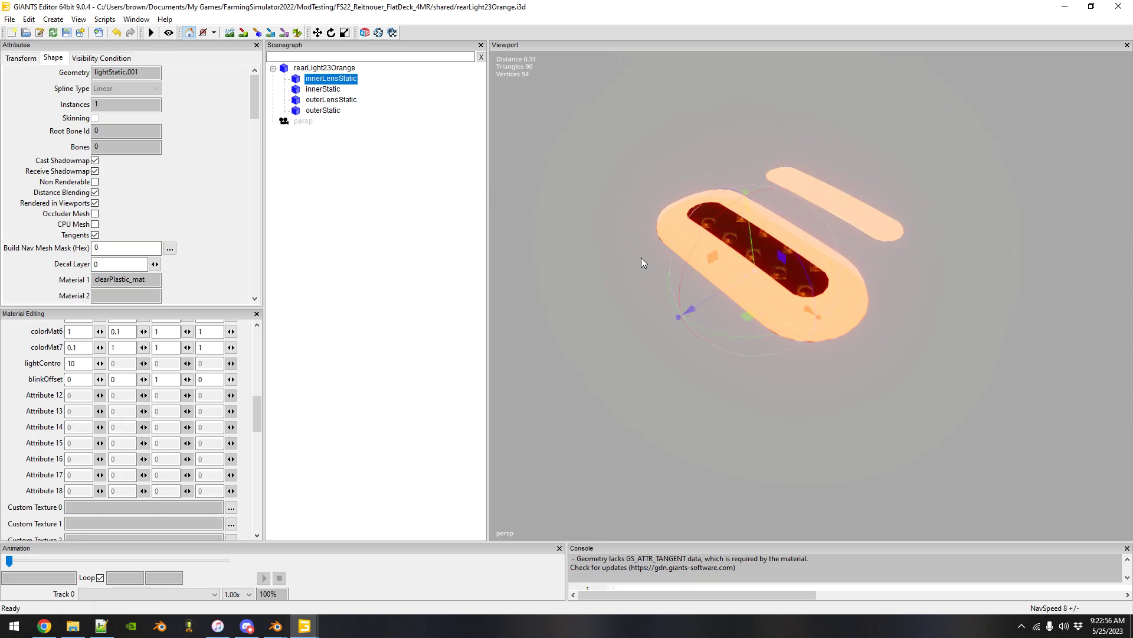
drag(721, 294, 625, 346)
click(326, 99)
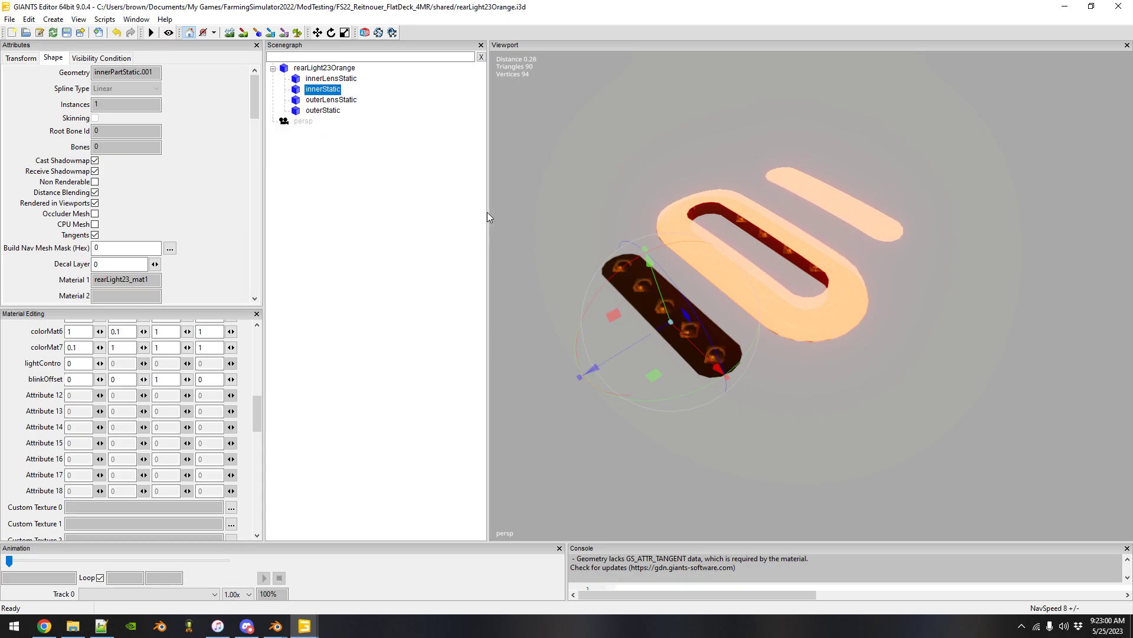
drag(706, 300, 894, 183)
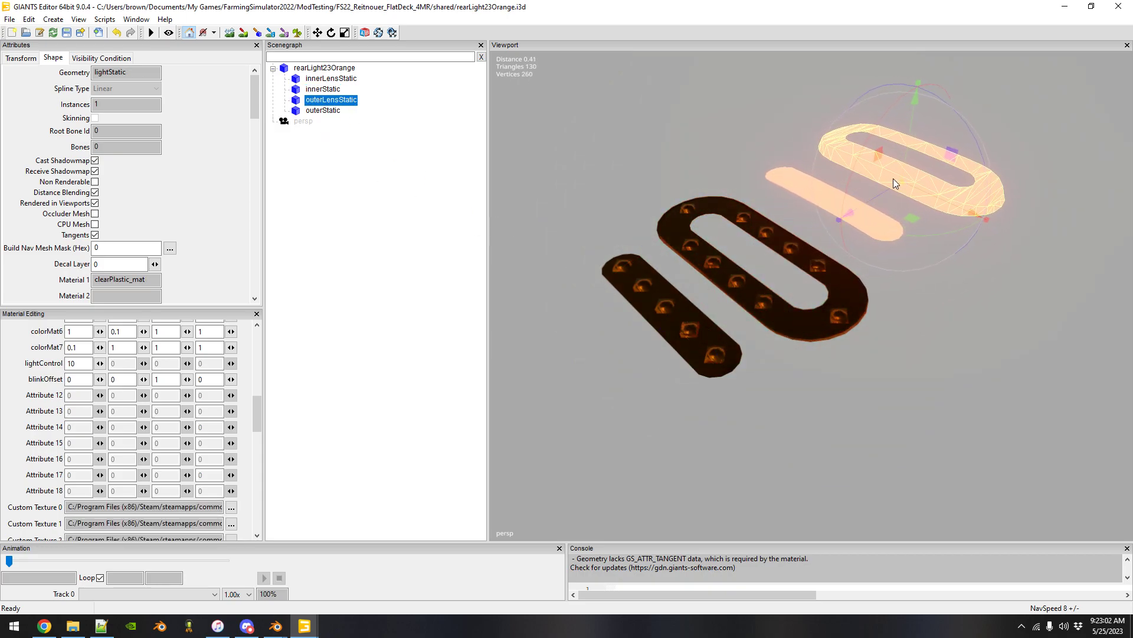
Step: Set innerStatic's rearLight23_mat1 lightControl to 2 so it glows red
click(321, 92)
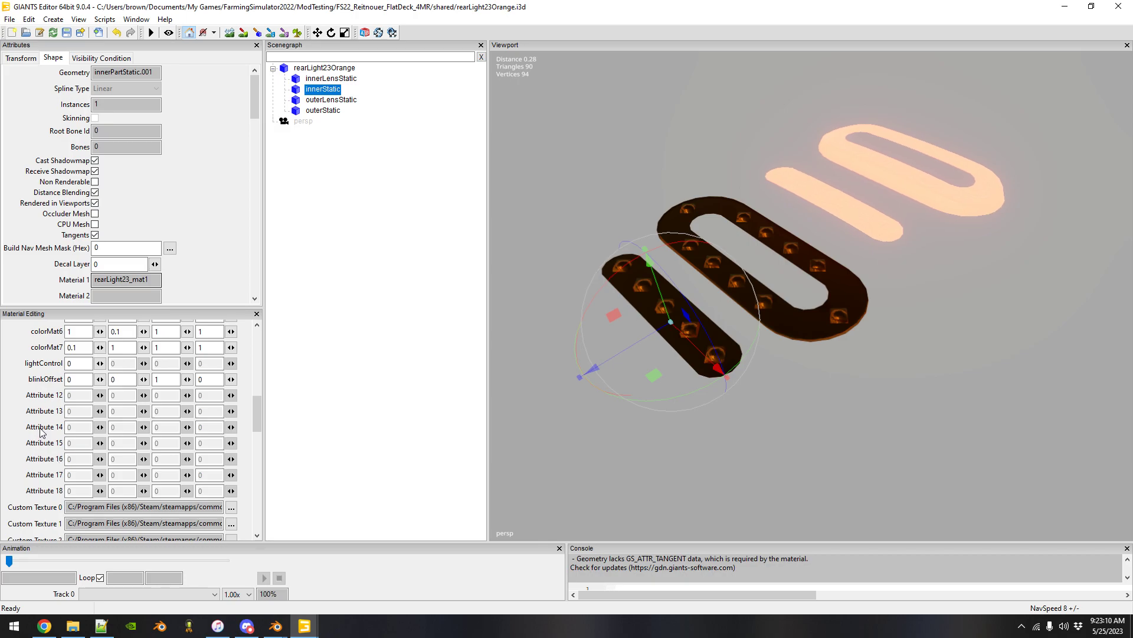
double_click(70, 363)
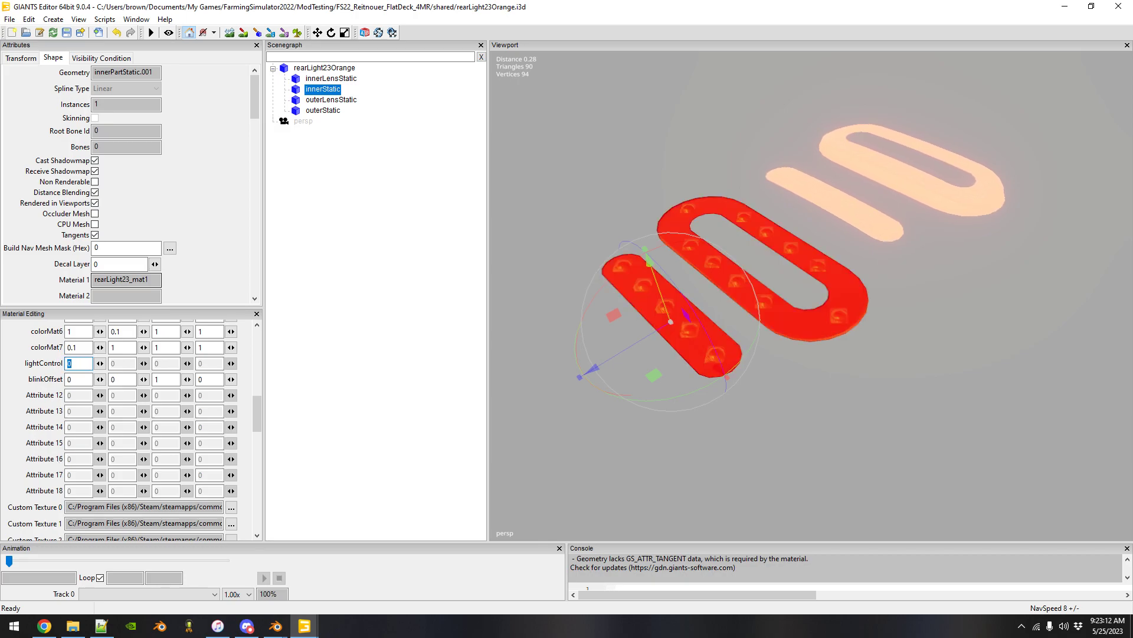
text(10)
key(Return)
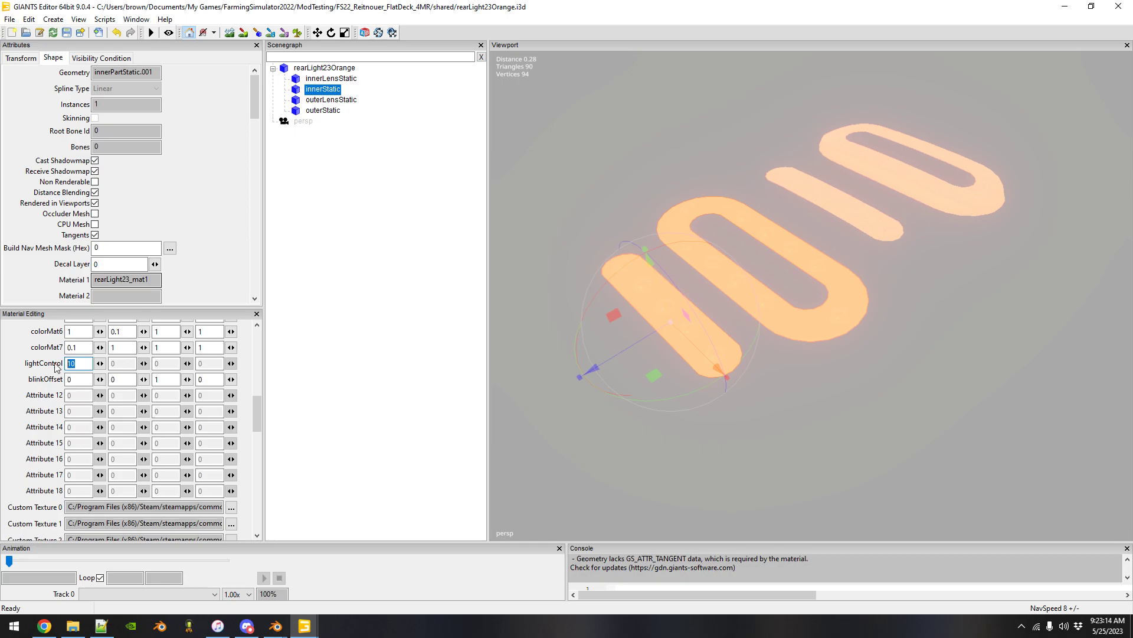
text(2)
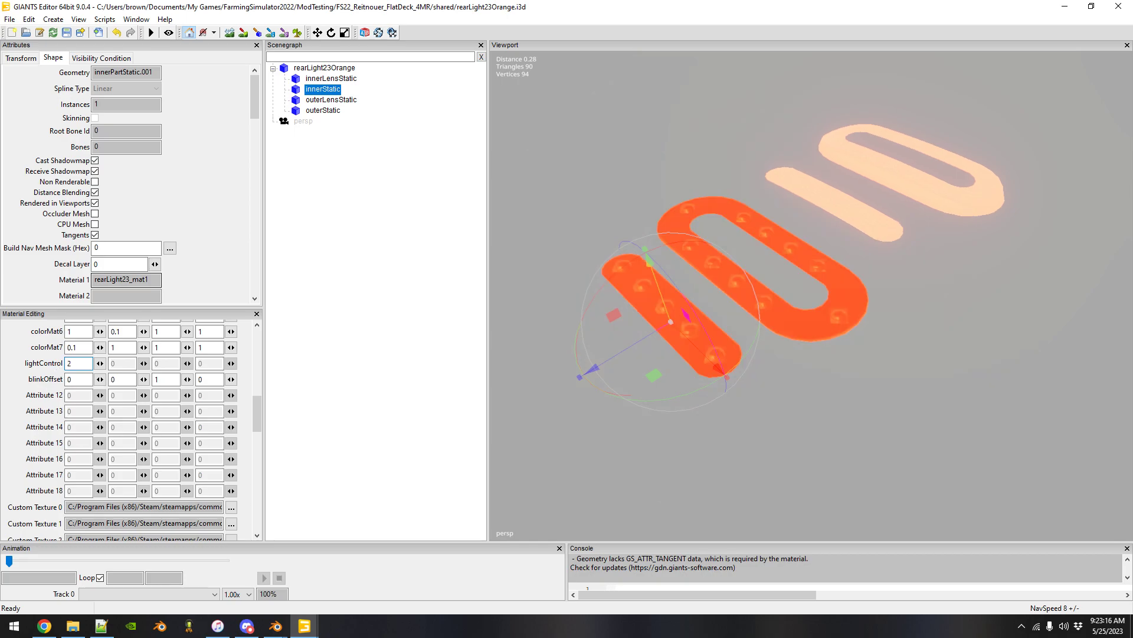